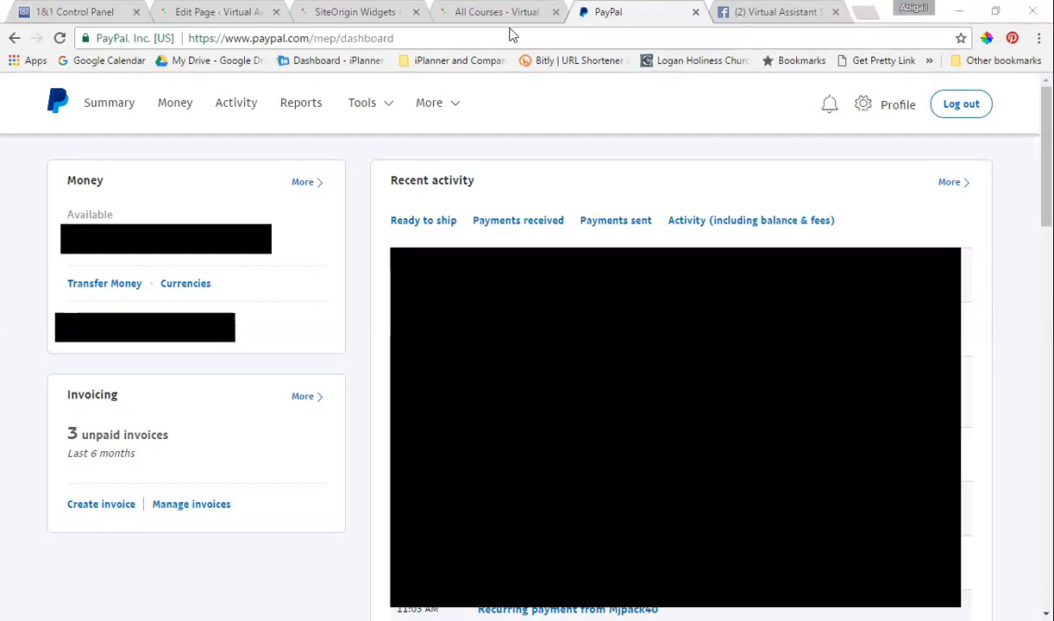
Step: Open the page listing all PayPal business tools
mouse_move(393, 117)
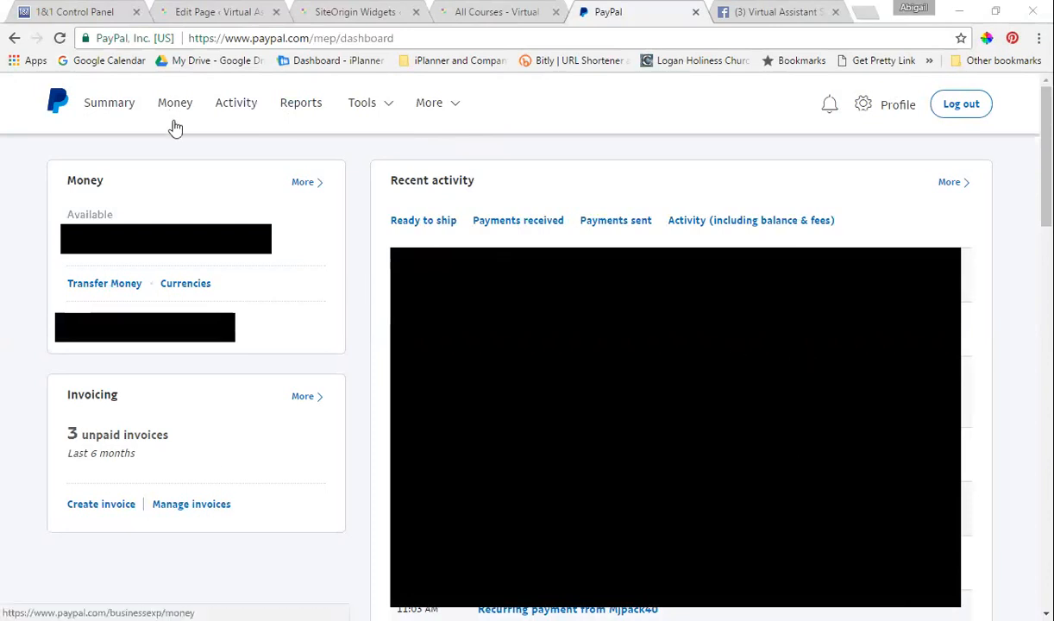
mouse_move(349, 120)
mouse_move(481, 104)
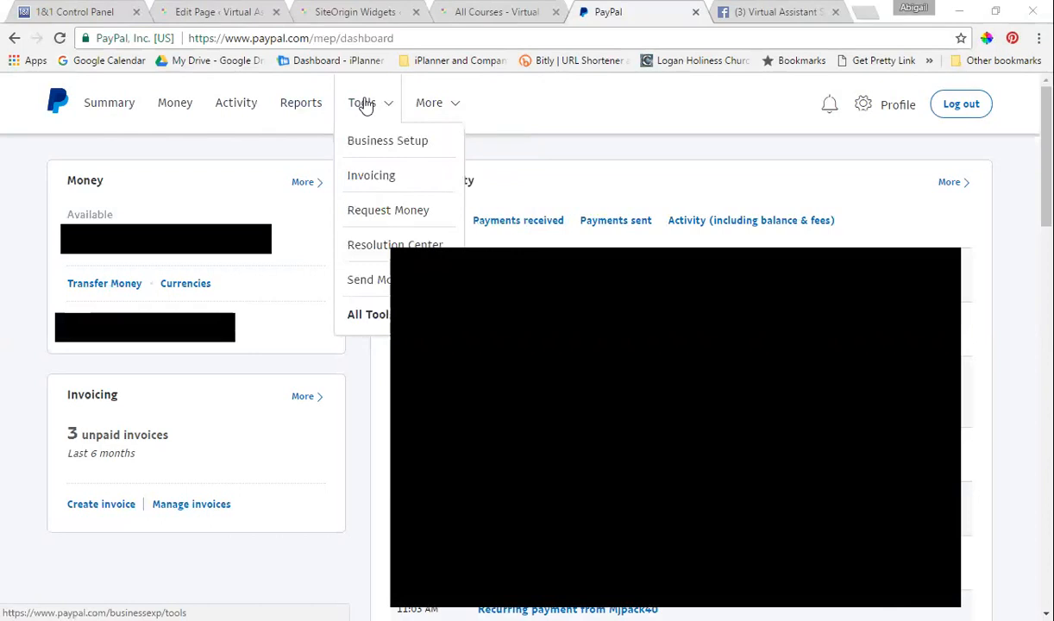
left_click(368, 315)
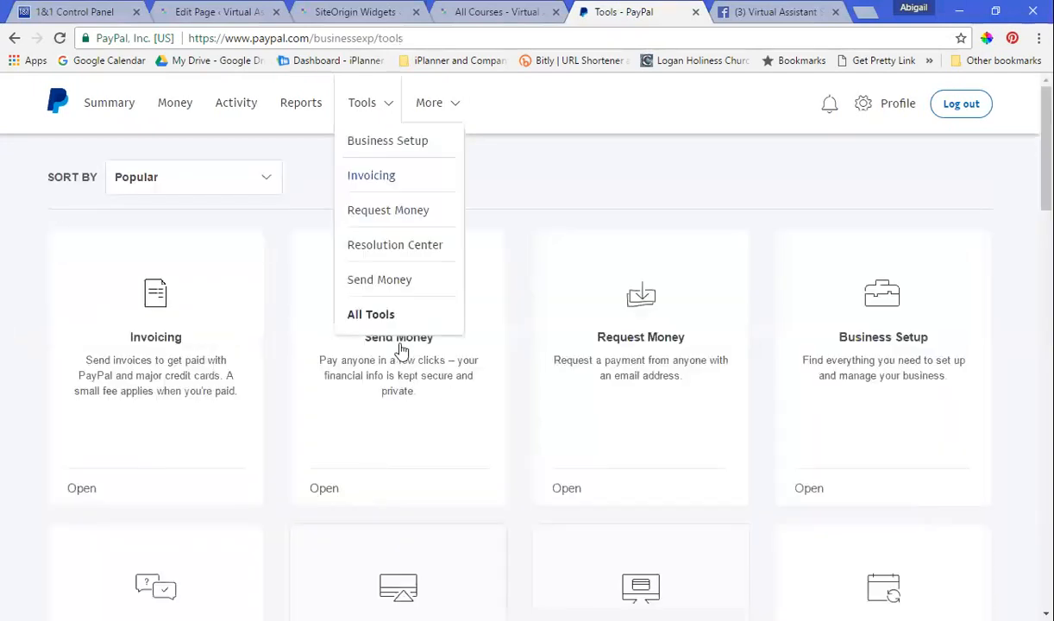
Step: Find the PayPal buttons tool among all tools and open the saved buttons page
scroll(523, 404, "down", 3)
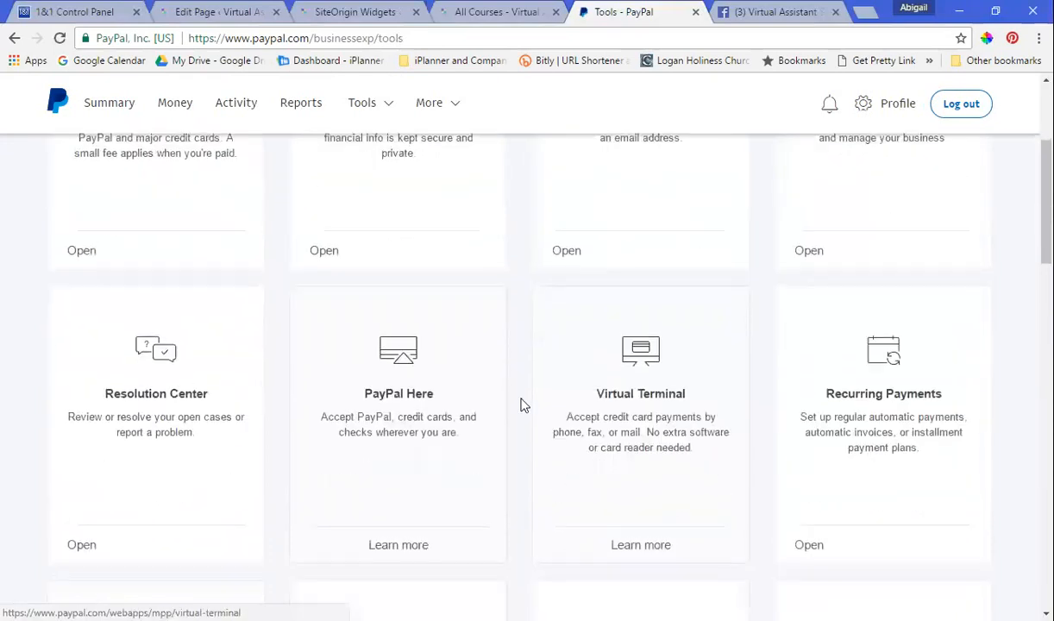
scroll(521, 405, "down", 1)
scroll(464, 306, "up", 1)
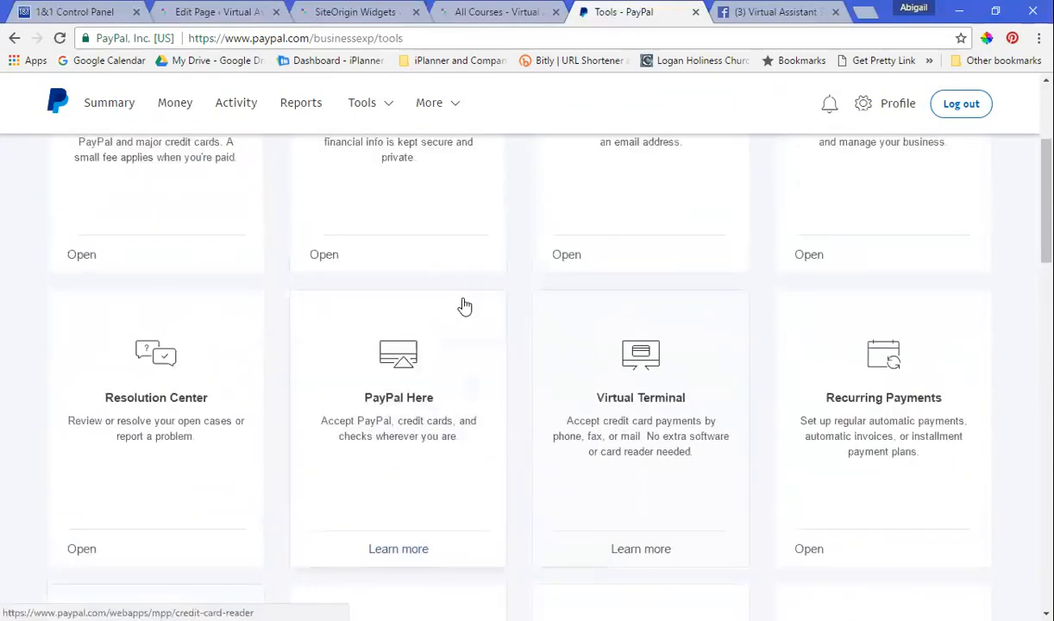
scroll(464, 307, "up", 3)
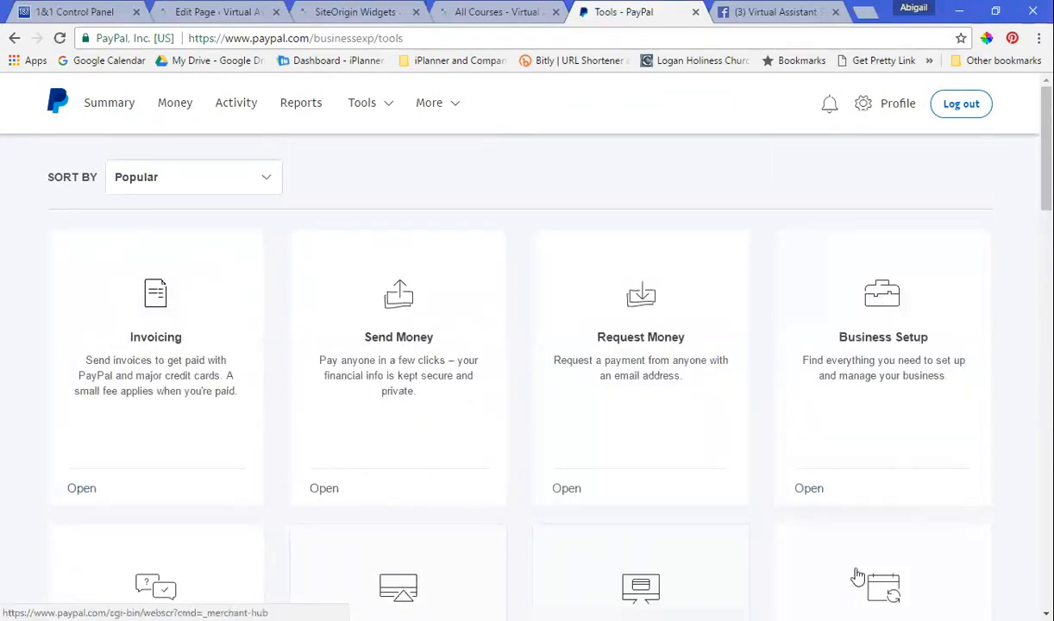
scroll(721, 377, "down", 4)
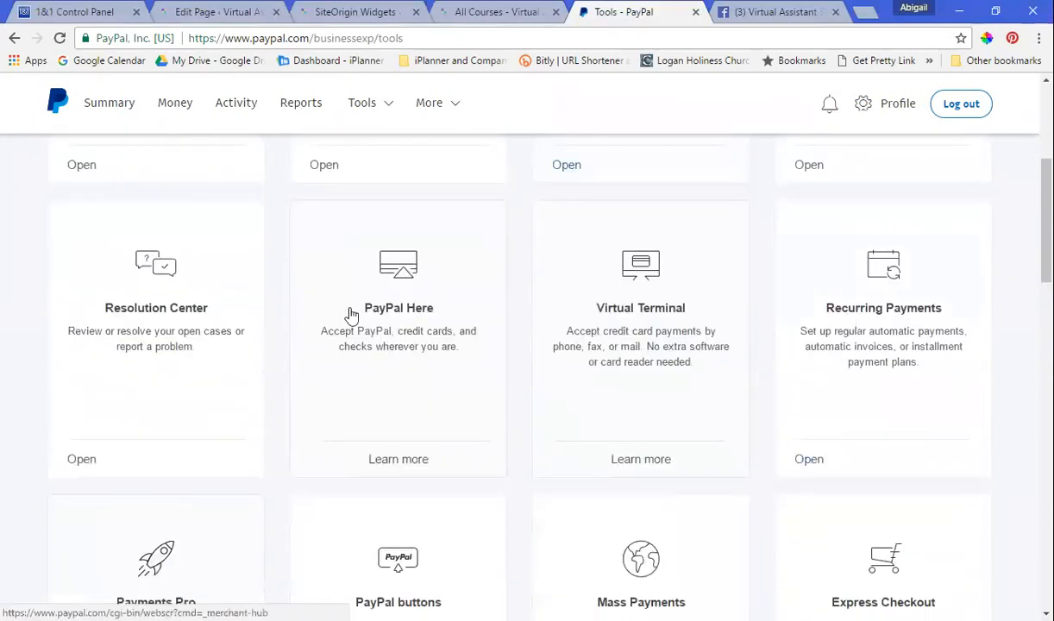
scroll(584, 442, "down", 2)
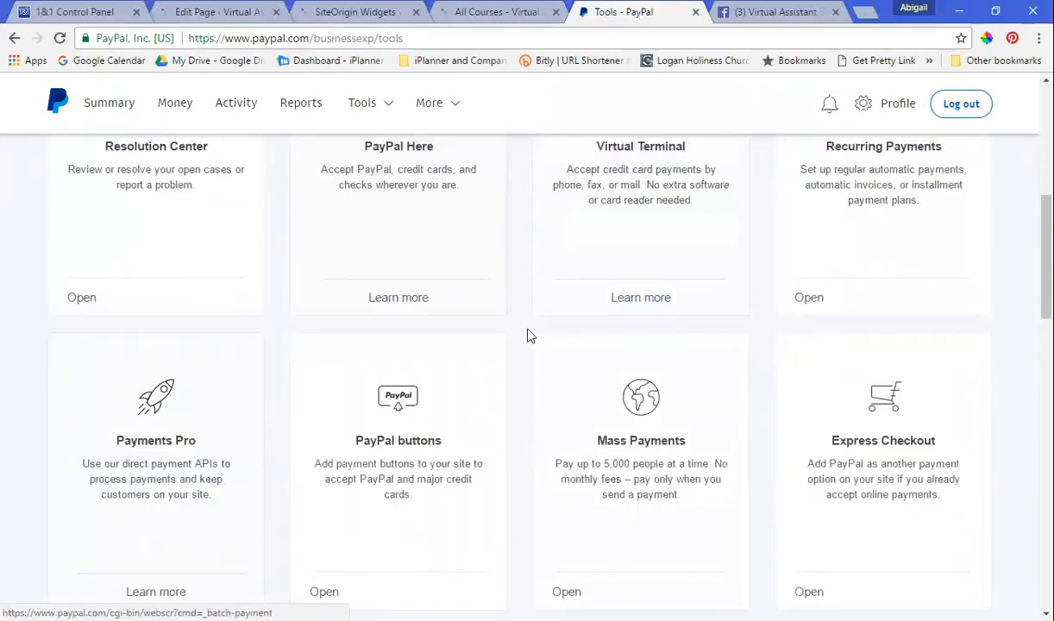
scroll(513, 300, "down", 3)
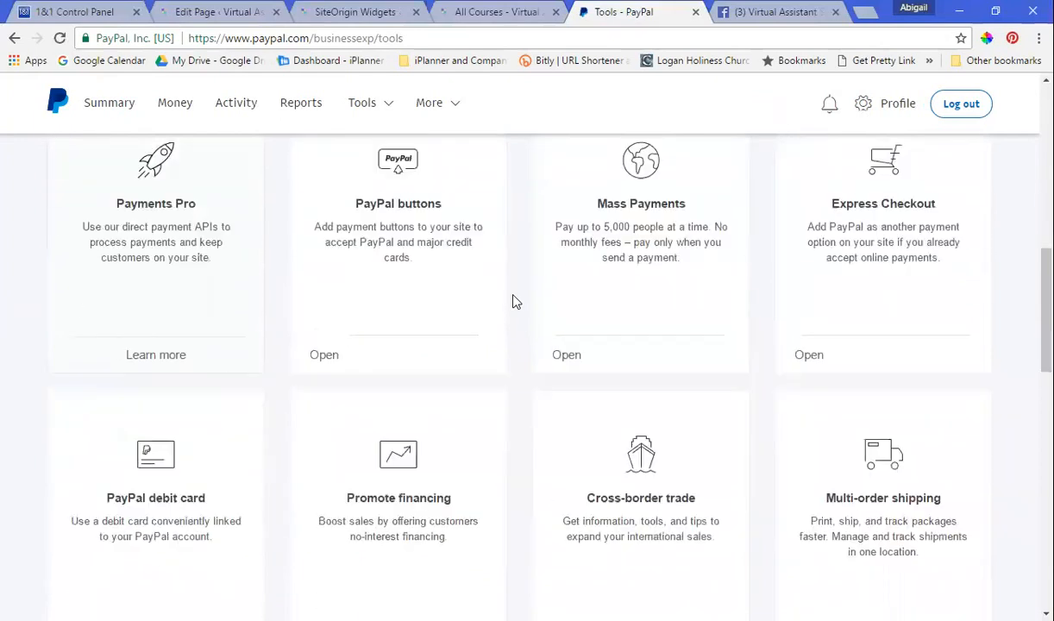
scroll(513, 301, "up", 1)
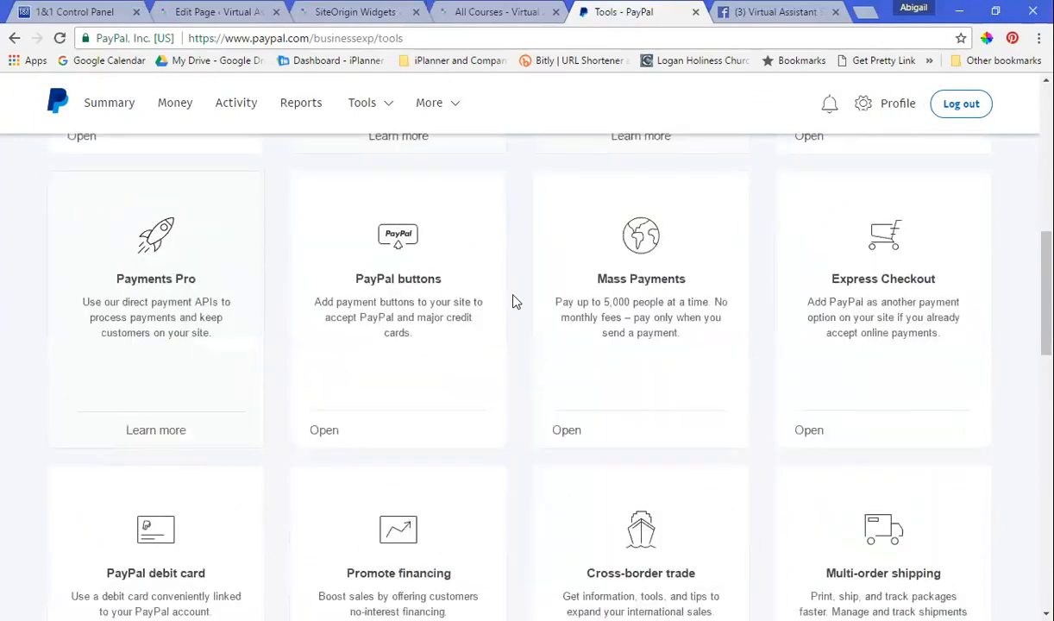
scroll(513, 301, "down", 1)
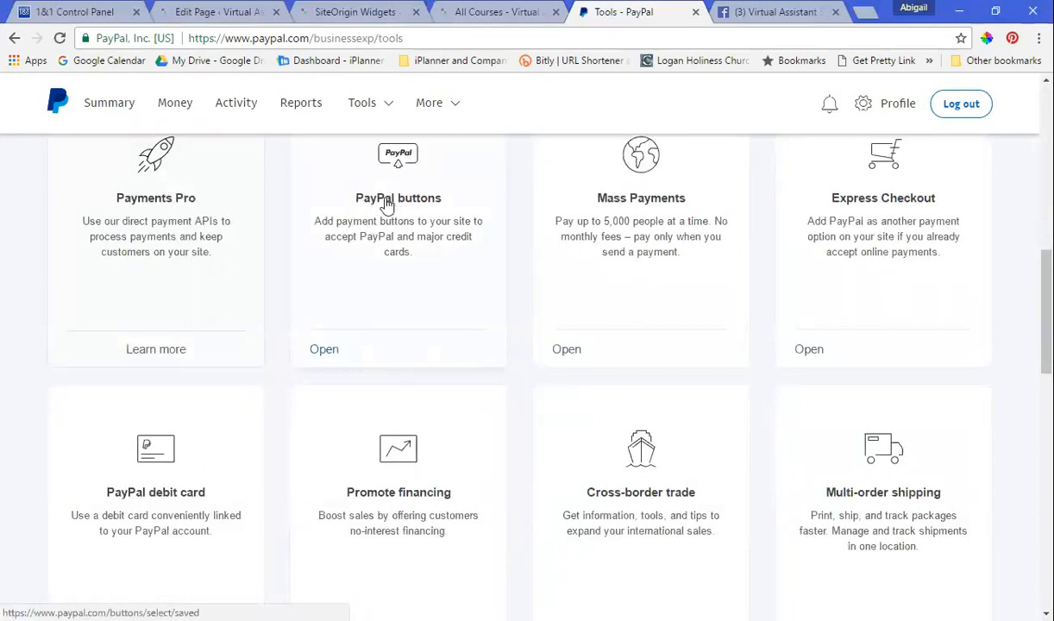
scroll(496, 207, "up", 1)
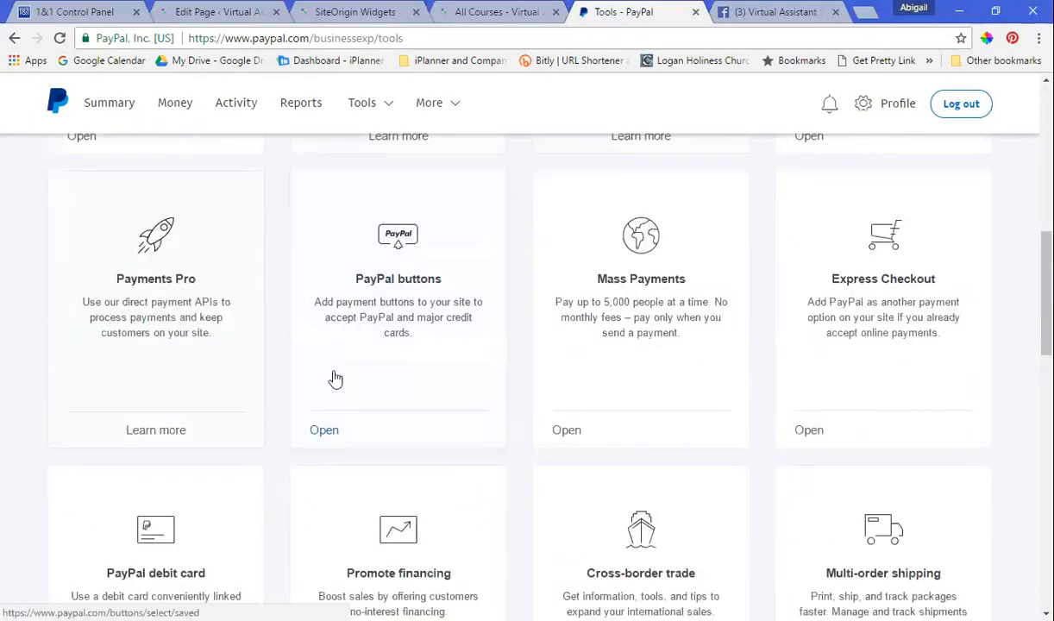
left_click(322, 431)
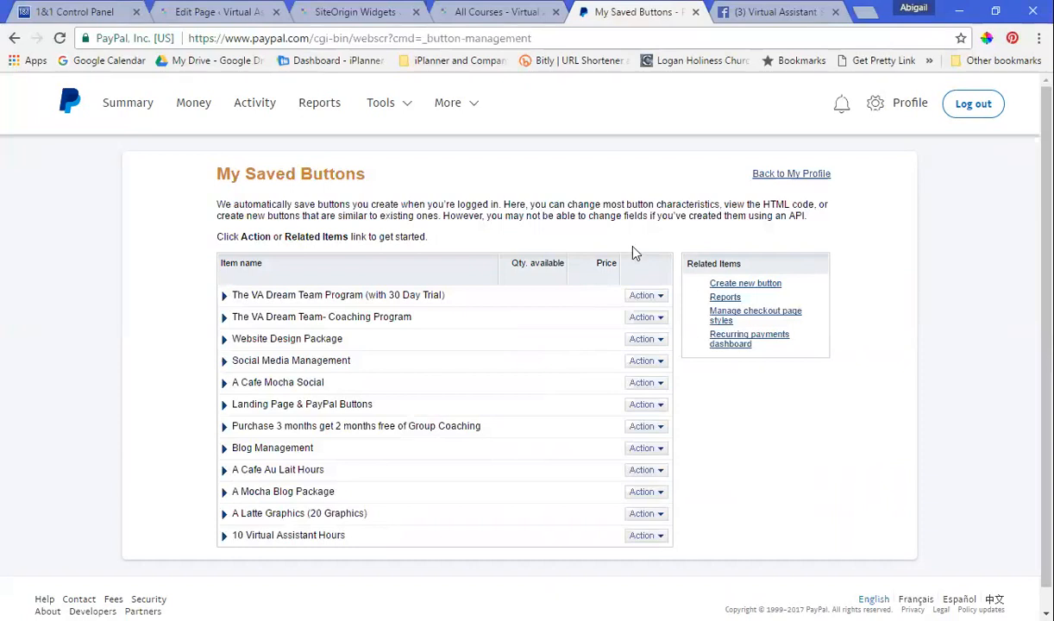
Step: Start creating a new payment button and set its type to Subscriptions
left_click(755, 287)
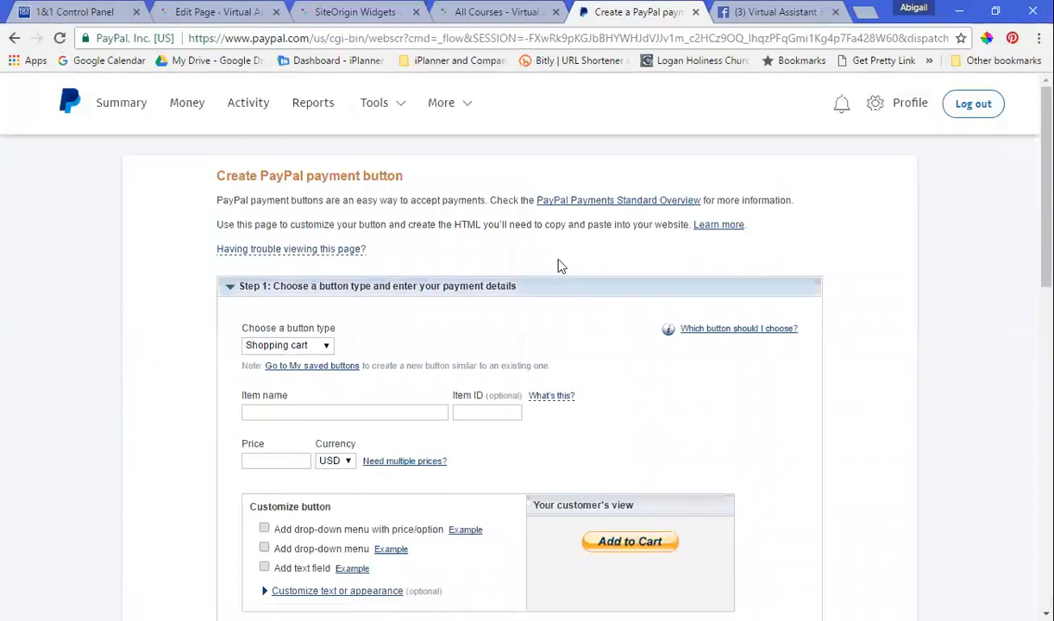
scroll(557, 265, "down", 2)
left_click(324, 183)
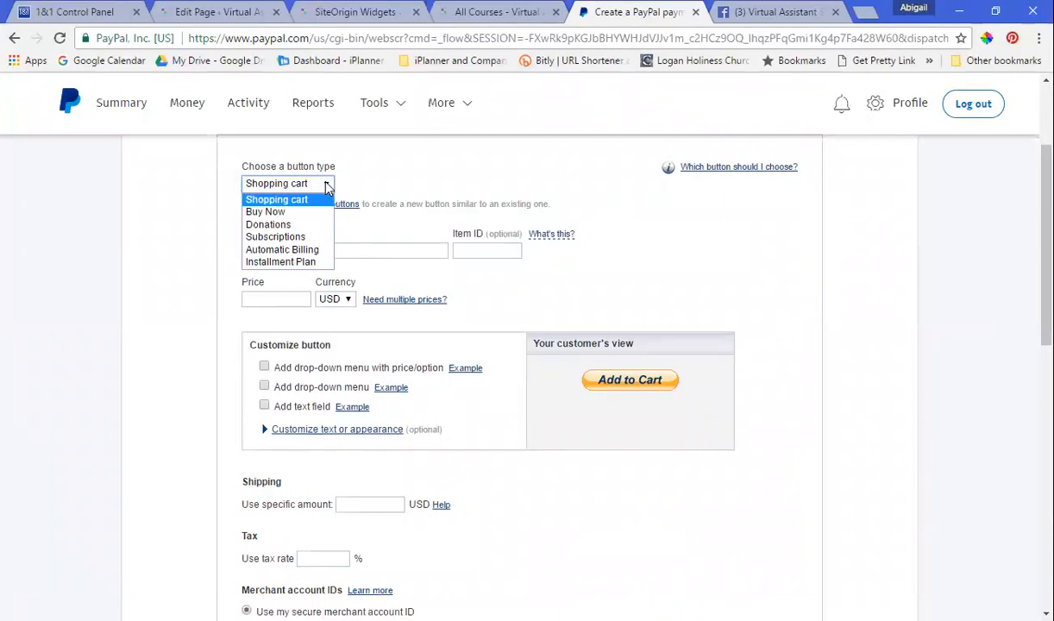
left_click(310, 236)
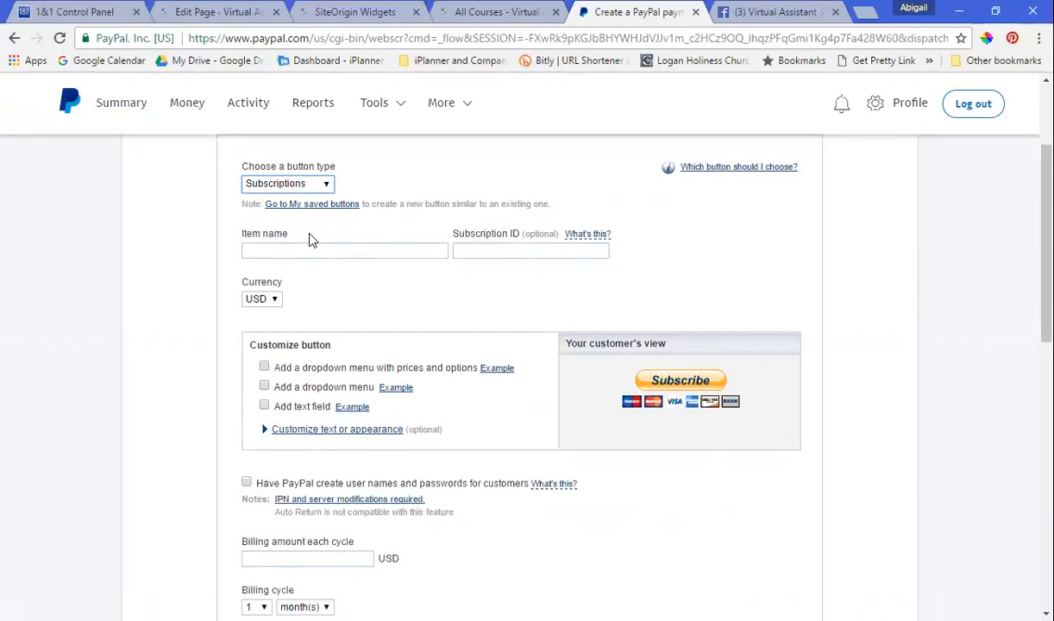
Step: Review the other available button types, such as Installment Plan, and keep Subscriptions as the choice
left_click(325, 184)
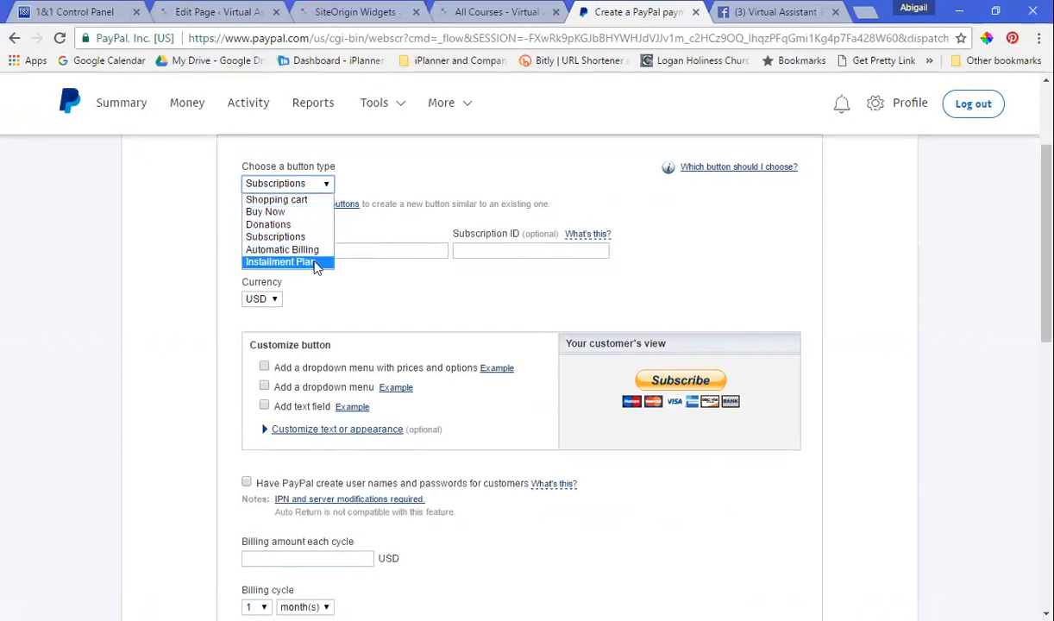
left_click(436, 57)
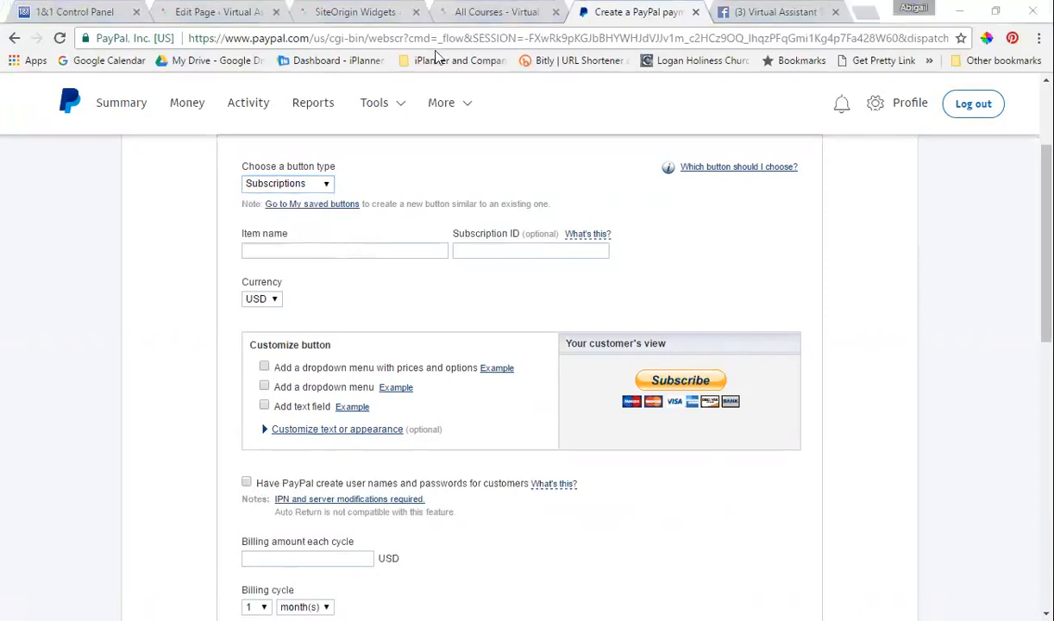
mouse_move(426, 112)
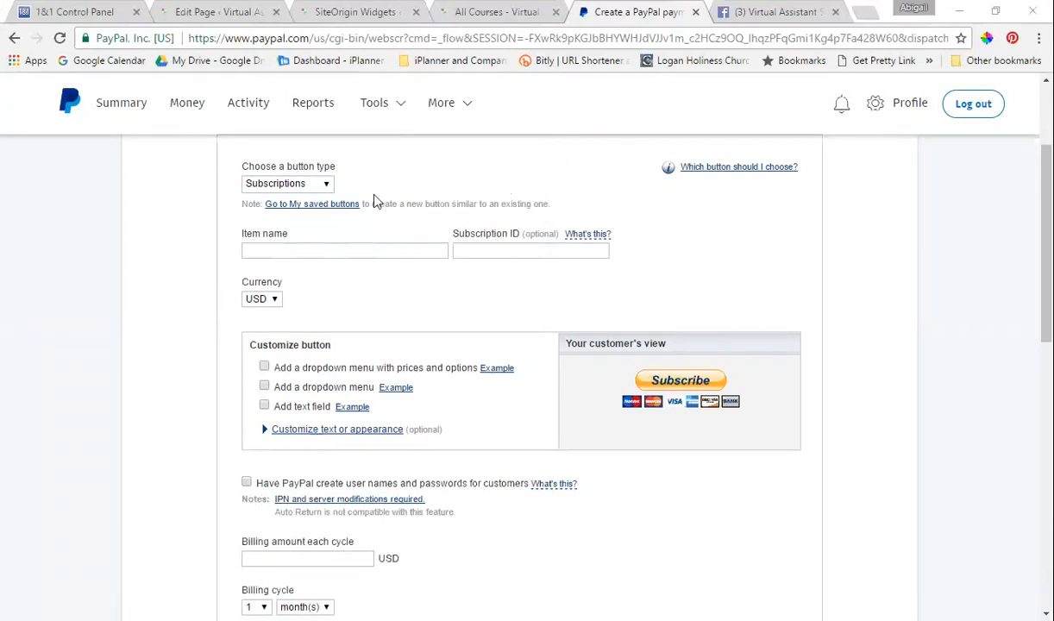
left_click(325, 188)
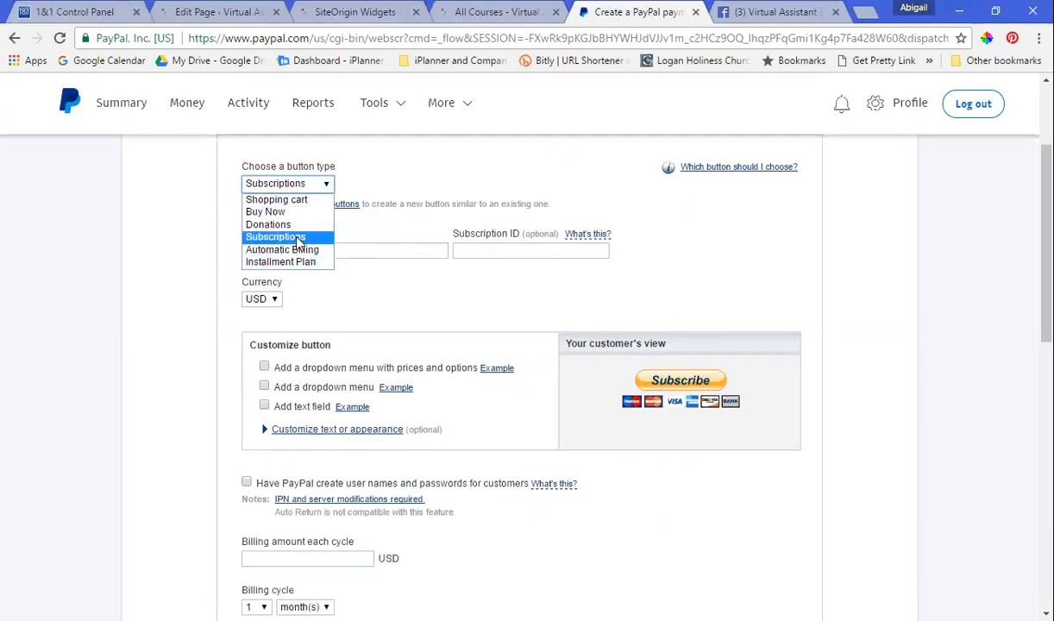
left_click(289, 236)
Step: Set the item name to VA Dream Team Academy, leaving the subscription ID empty and the currency as USD
left_click(297, 243)
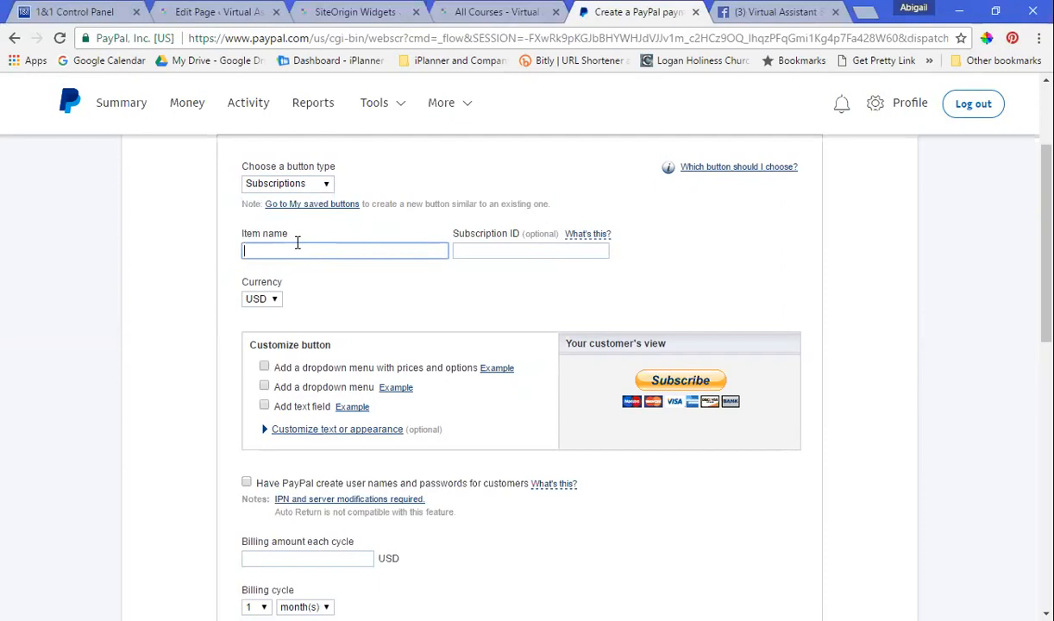
type("VA Dream Team Academy")
key("Tab")
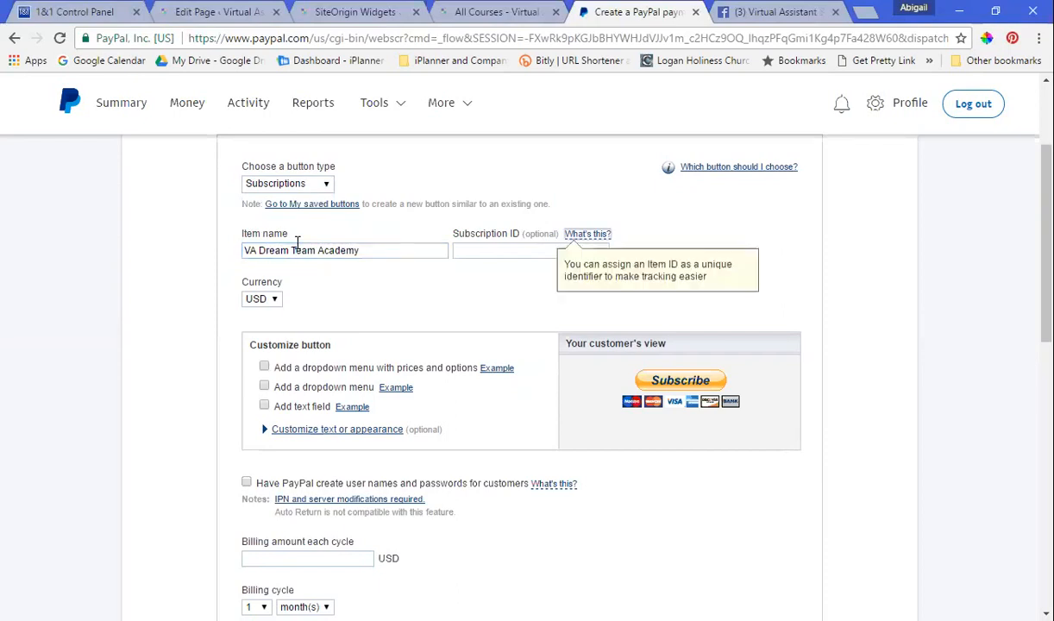
key("Tab")
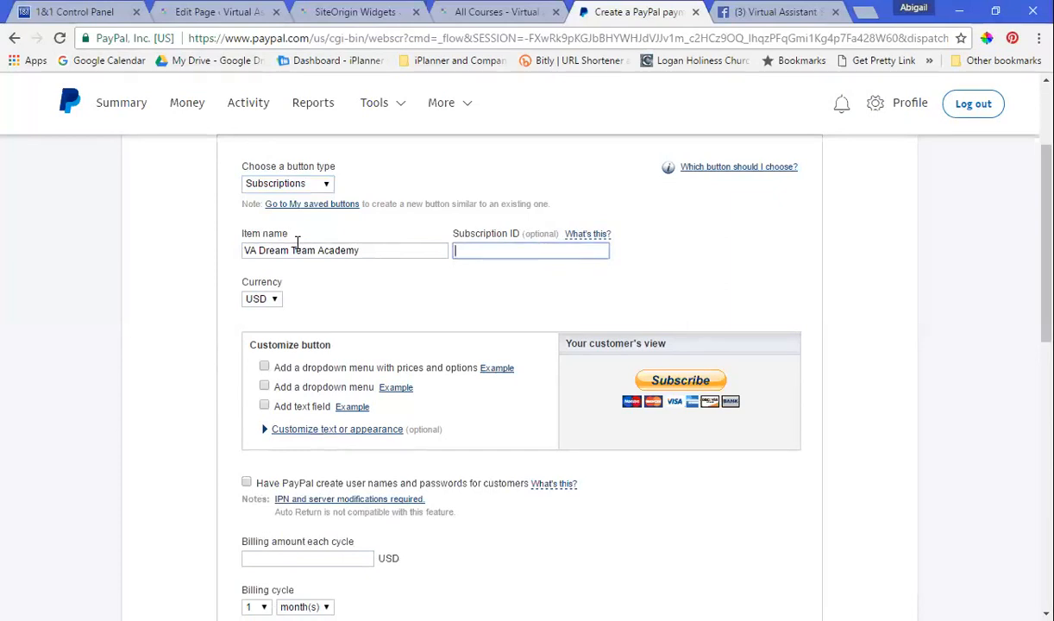
left_click(267, 302)
left_click(265, 306)
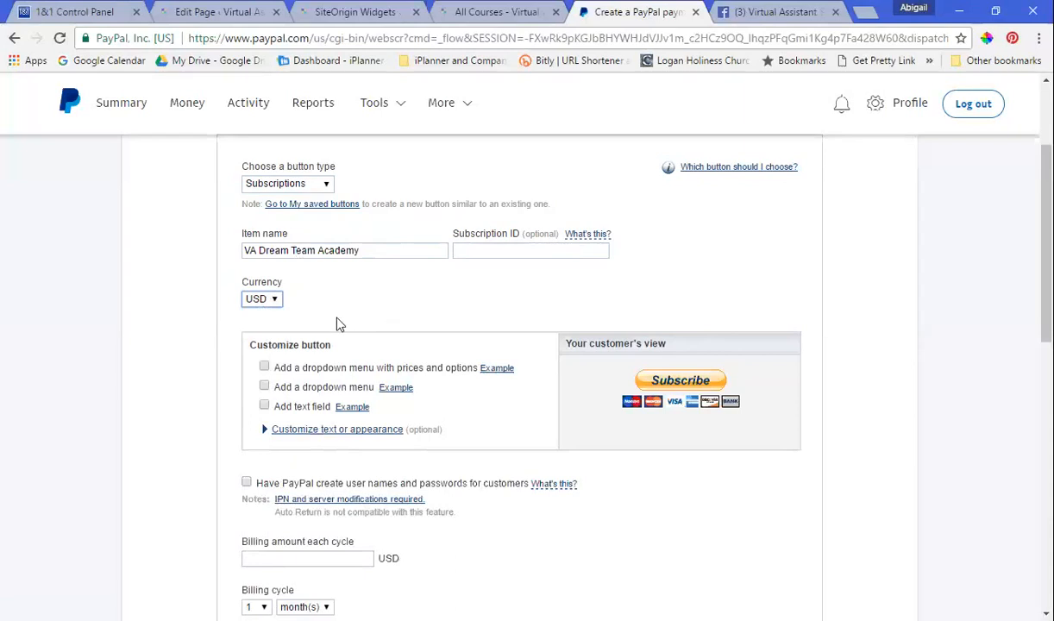
Step: Try out the dropdown menu with prices and options, including its frequency choices, and the plain dropdown menu, leaving both disabled
scroll(598, 350, "down", 1)
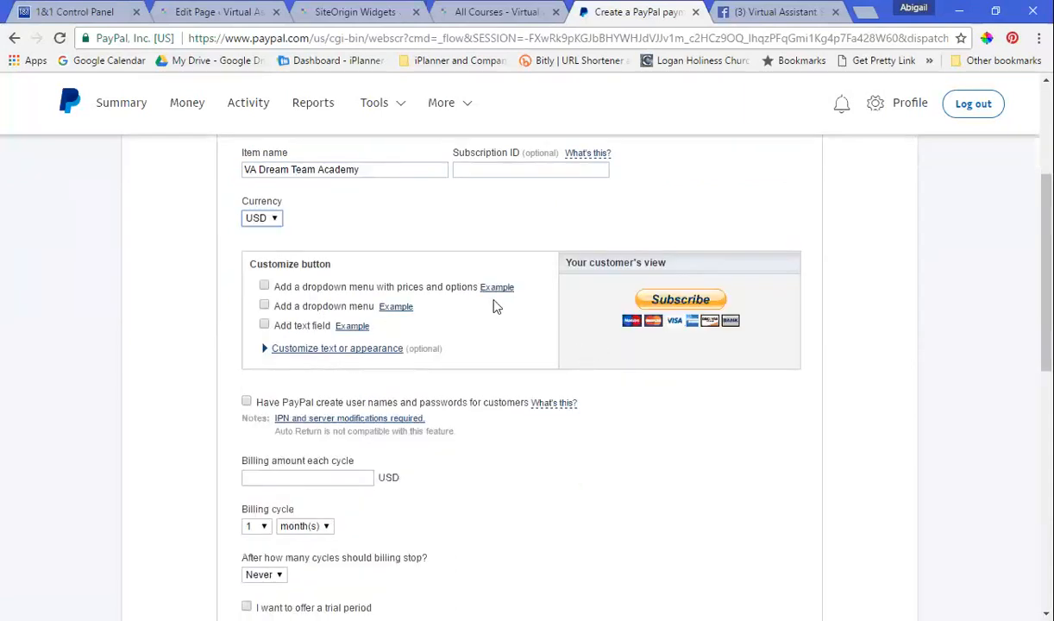
left_click(264, 285)
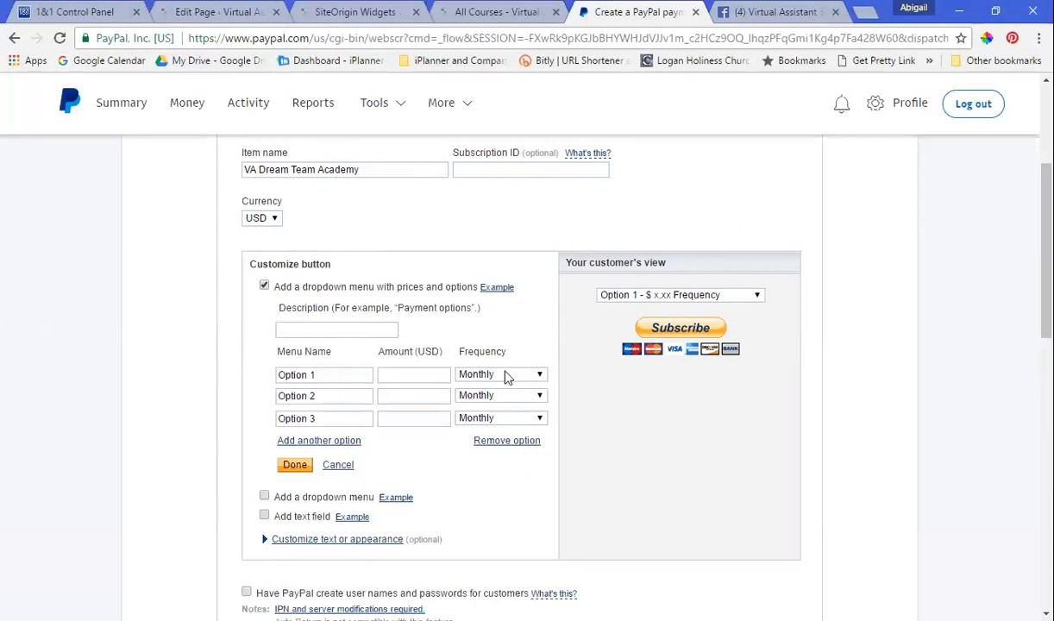
left_click(481, 375)
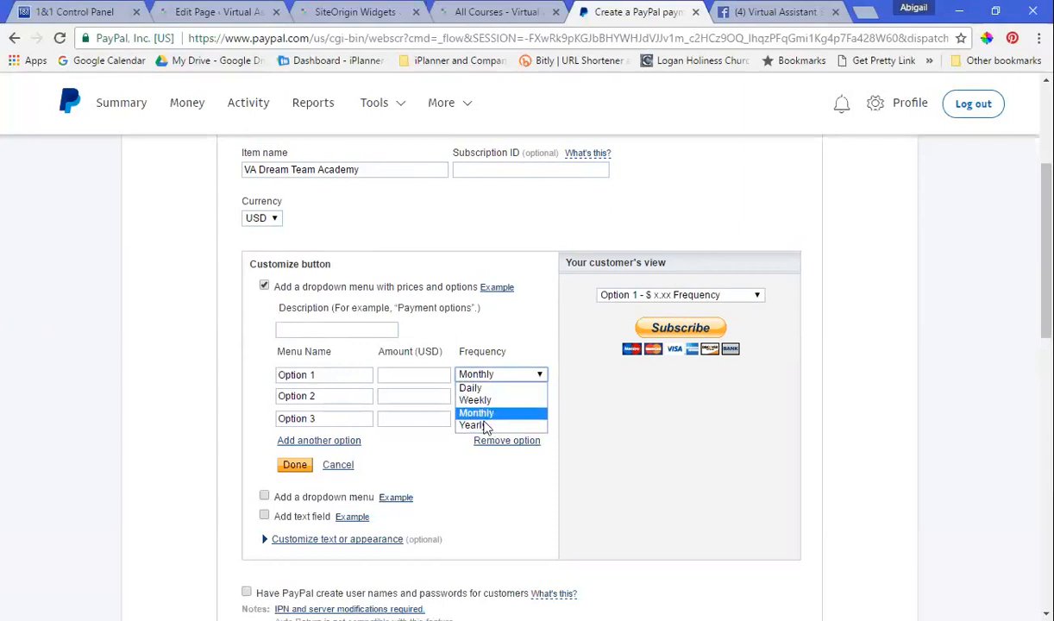
left_click(541, 376)
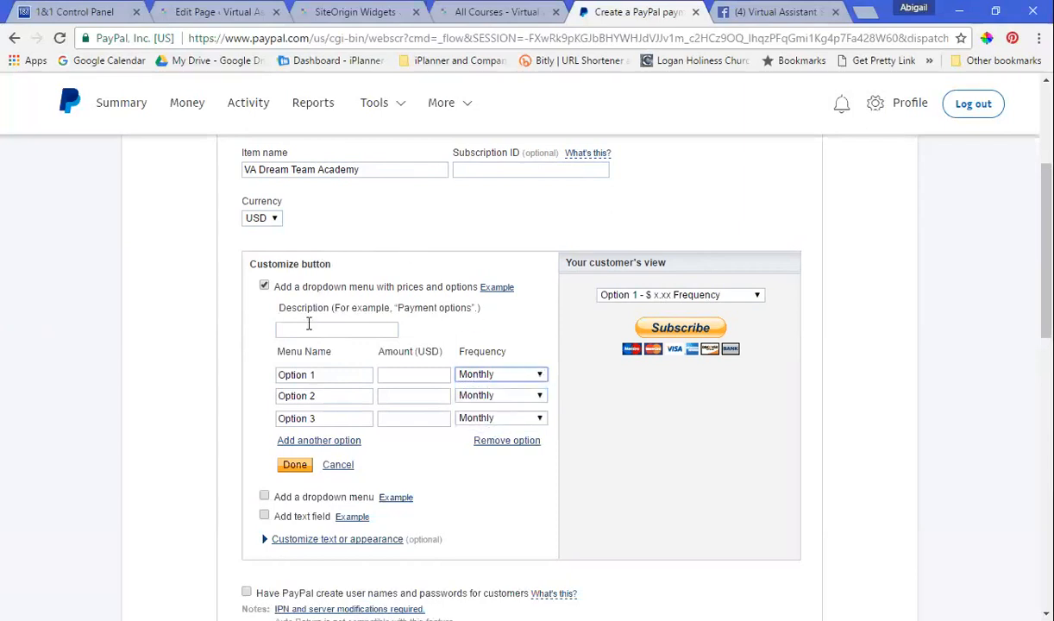
left_click(264, 286)
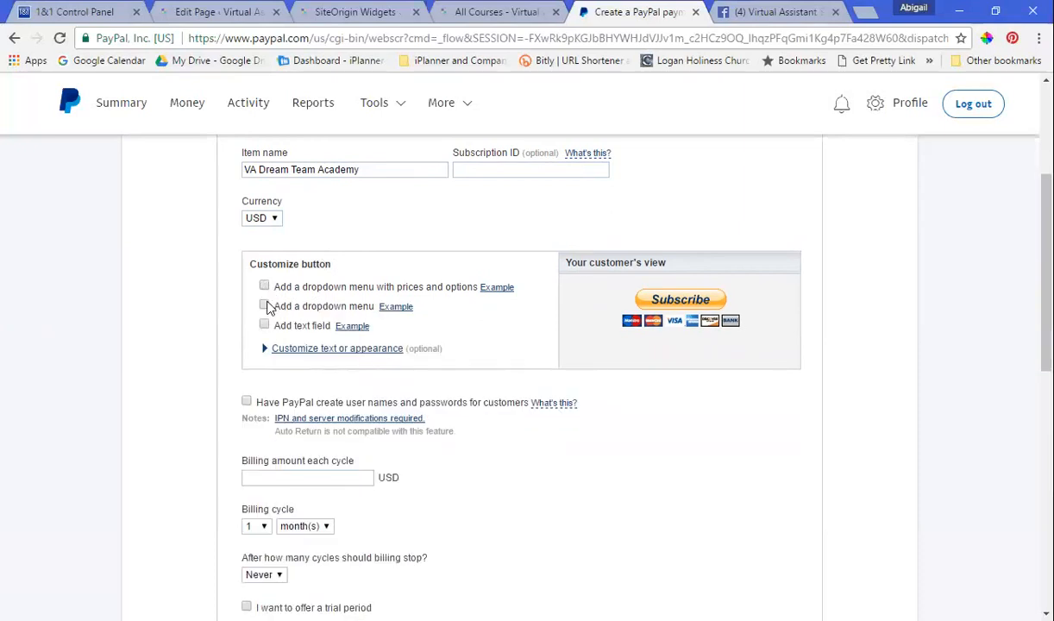
left_click(264, 306)
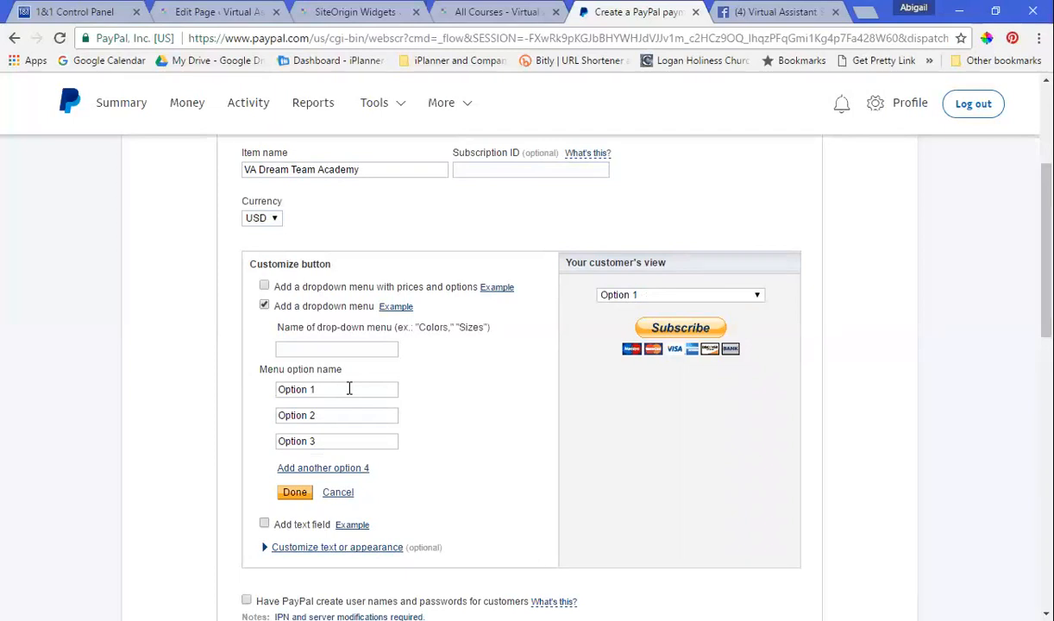
left_click(264, 307)
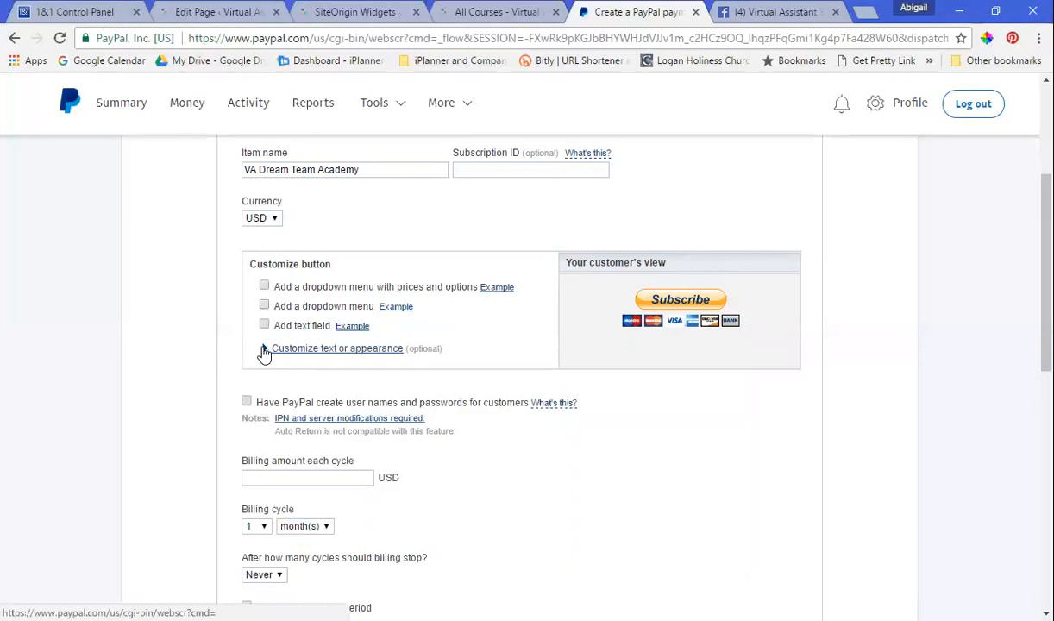
Step: Customize the button's appearance by changing its text to Buy Now
left_click(264, 350)
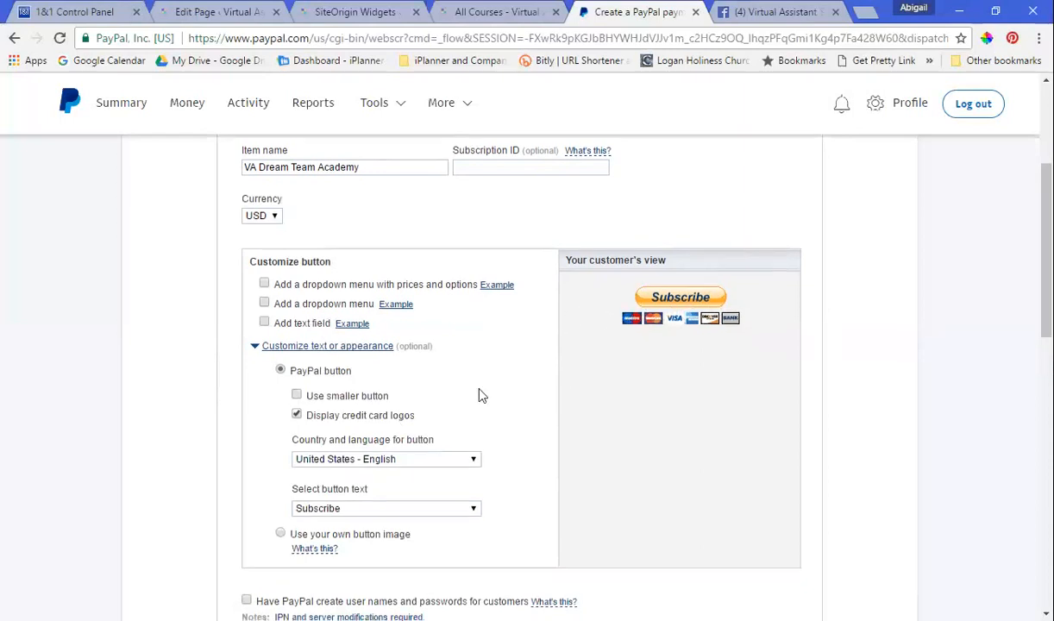
scroll(479, 375, "down", 3)
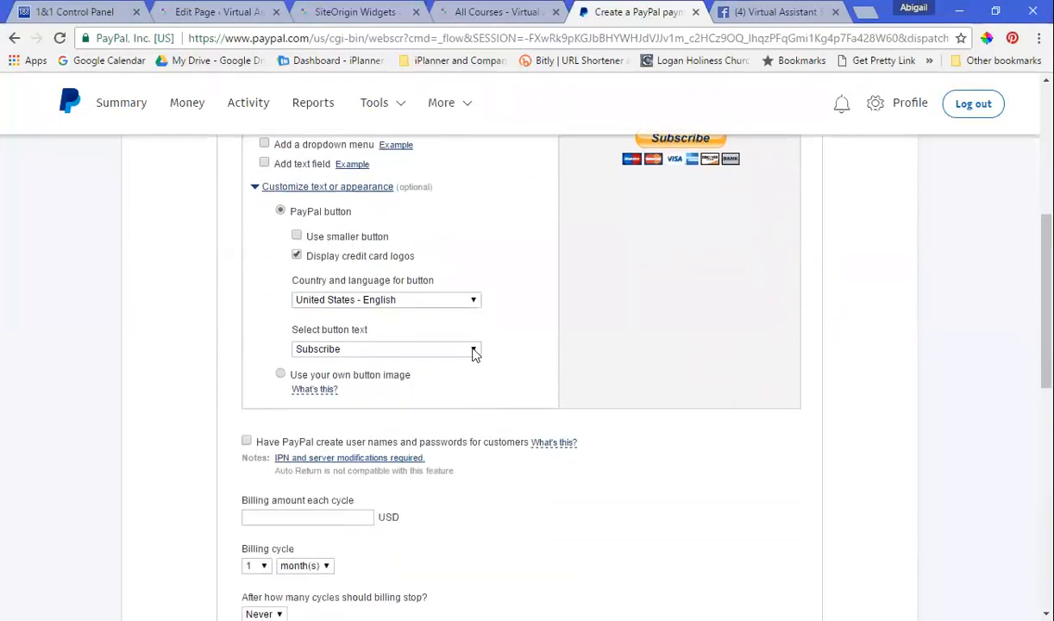
left_click(475, 349)
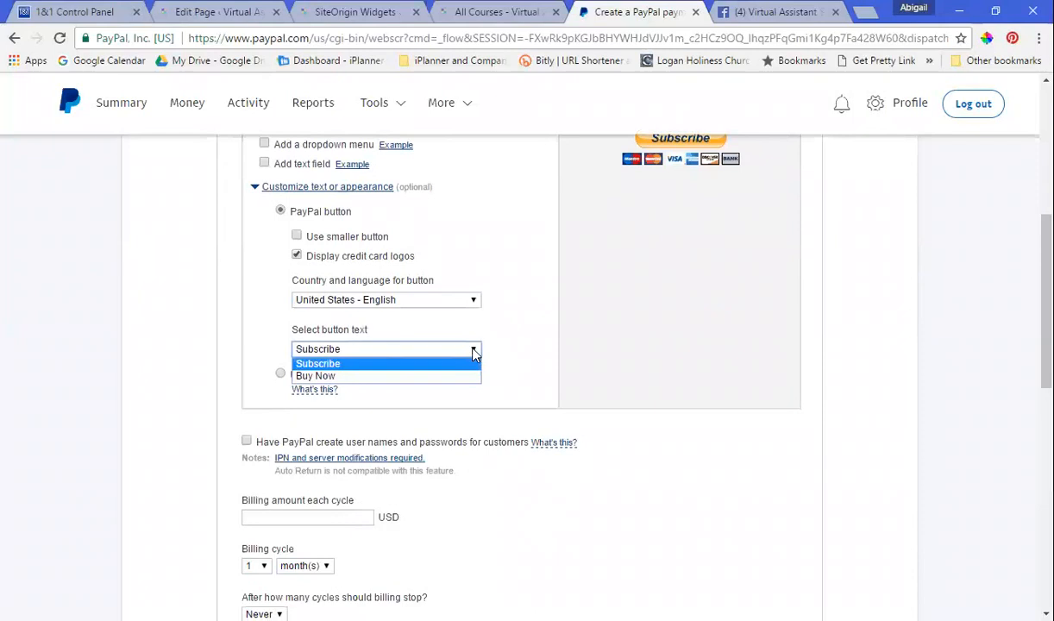
left_click(419, 377)
scroll(572, 353, "up", 2)
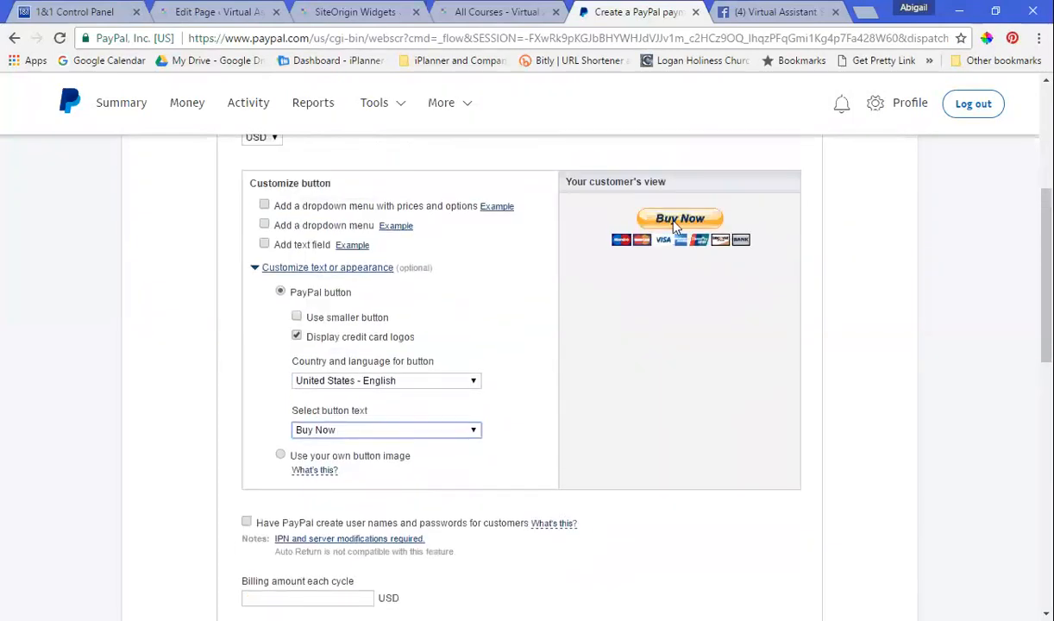
Step: Set the button text to Subscribe and try out the own-image option, returning to the standard PayPal button
left_click(472, 433)
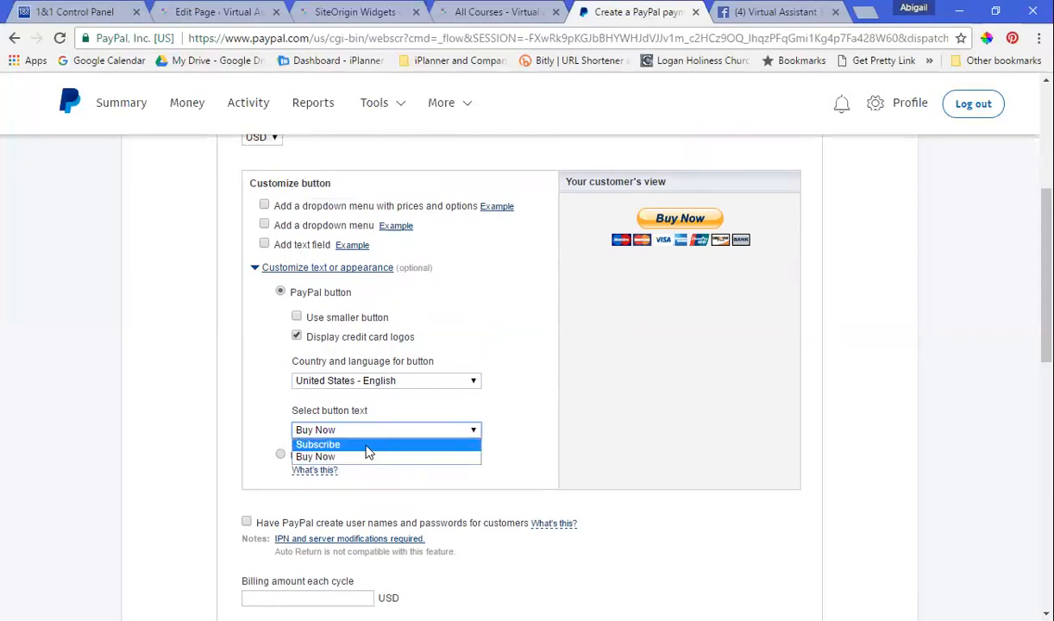
left_click(367, 446)
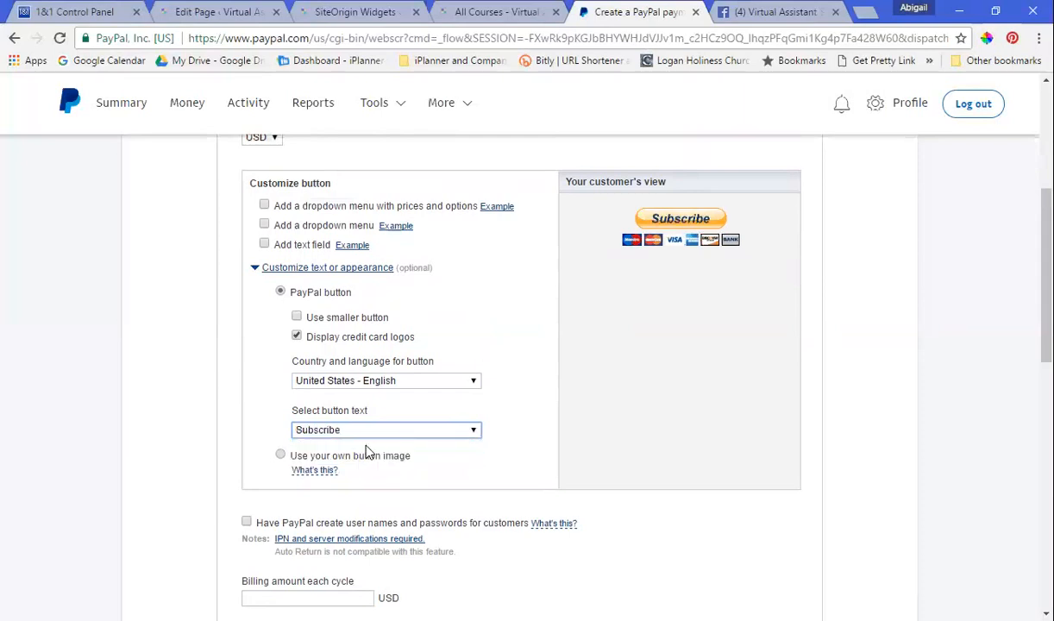
left_click(280, 457)
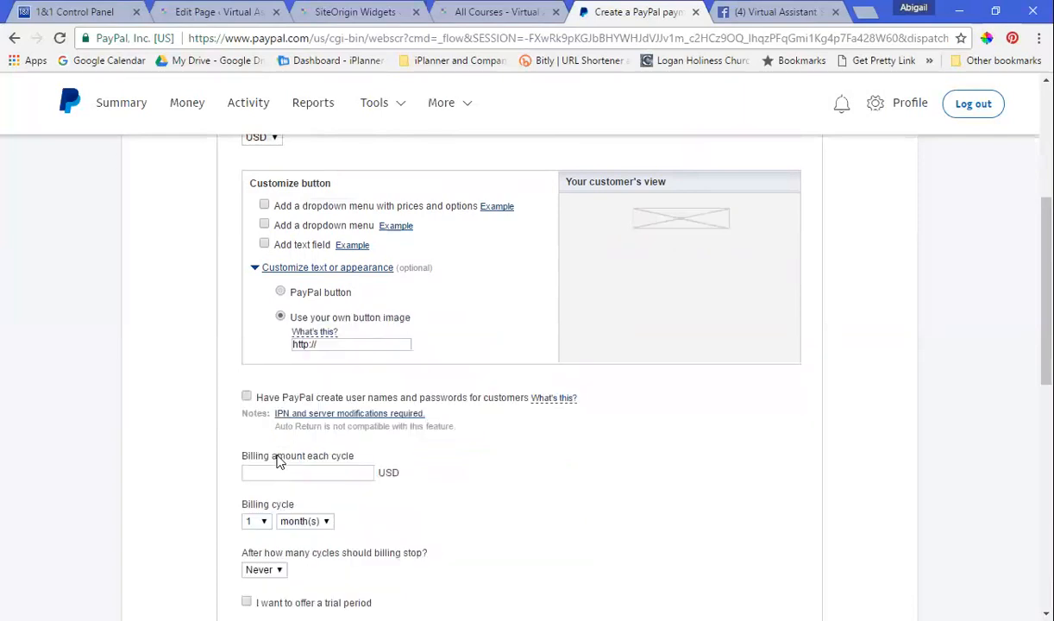
left_click(280, 294)
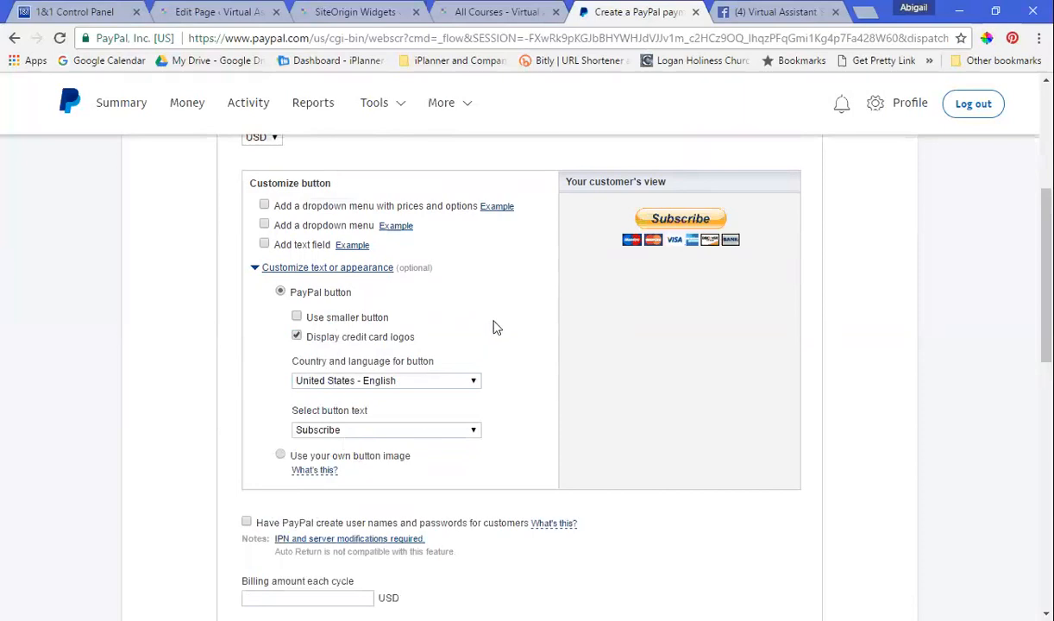
Step: Try out the smaller button, restore the full size with credit card logos, and collapse the text and appearance options
left_click(297, 318)
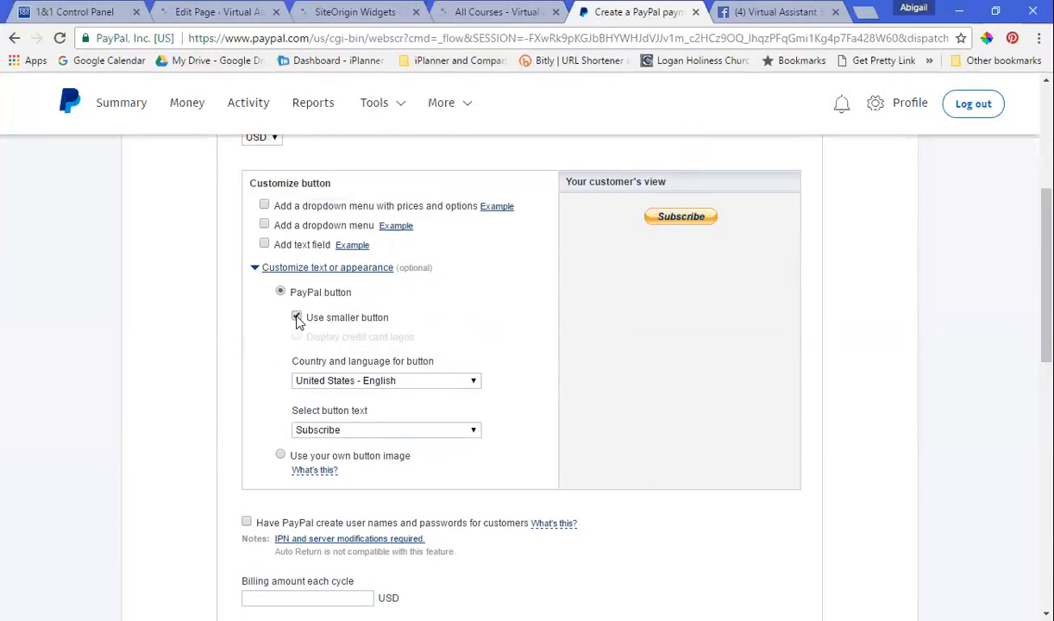
left_click(297, 319)
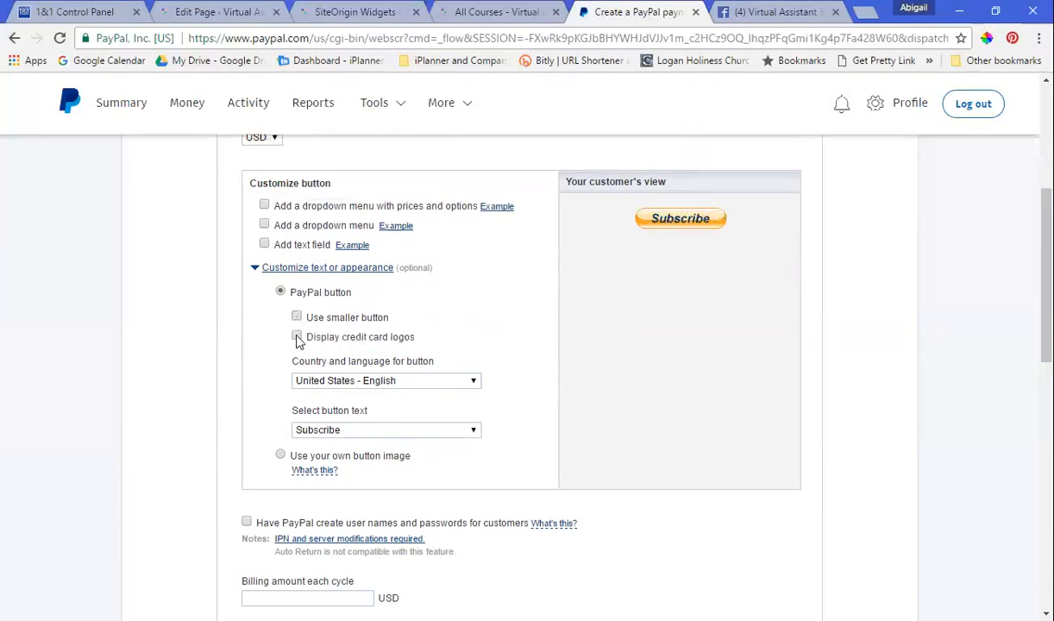
left_click(296, 337)
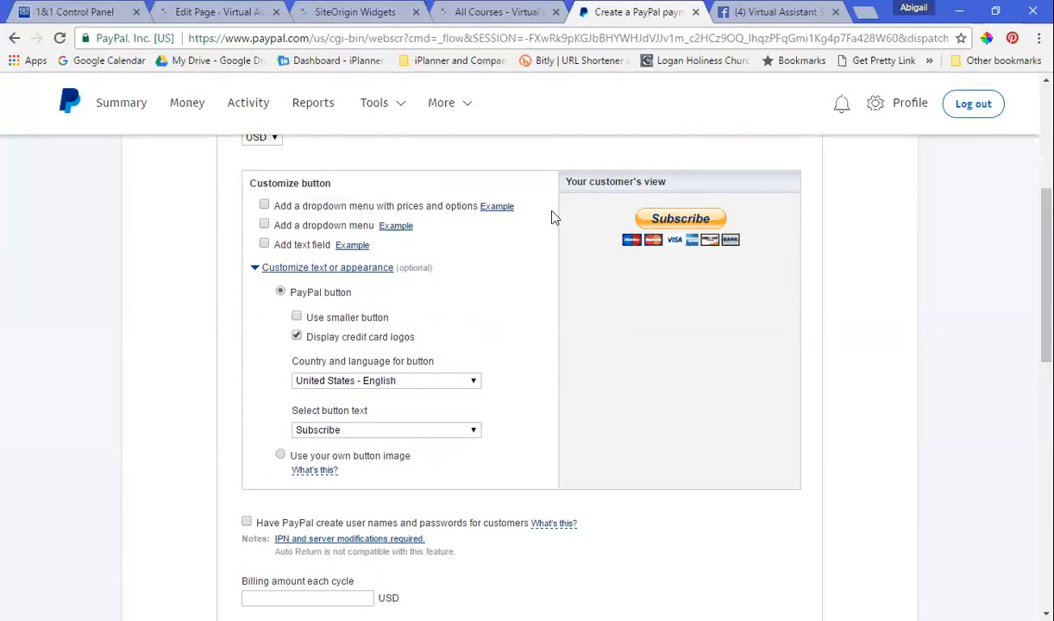
left_click(256, 269)
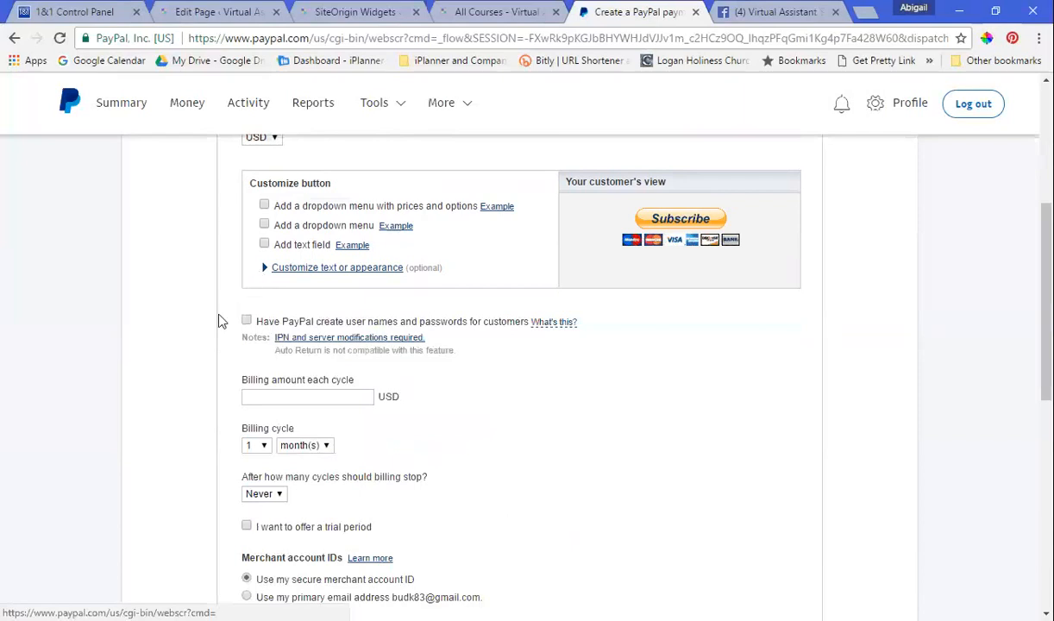
Step: Review the billing amount and billing cycle settings, including the available period units, keeping the cycle at 1 month
scroll(210, 345, "down", 1)
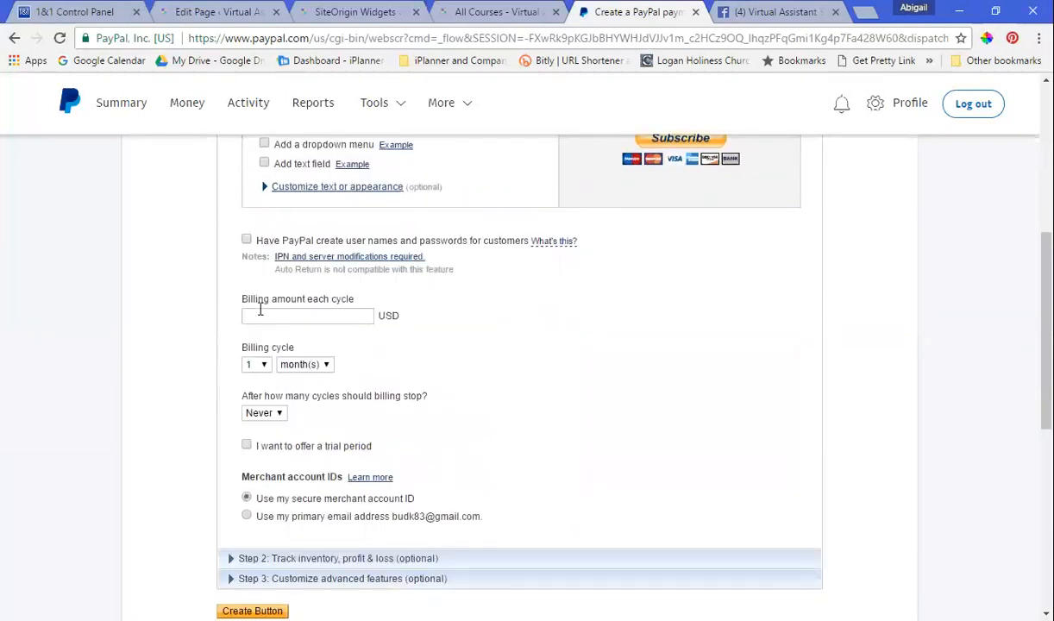
left_click(353, 315)
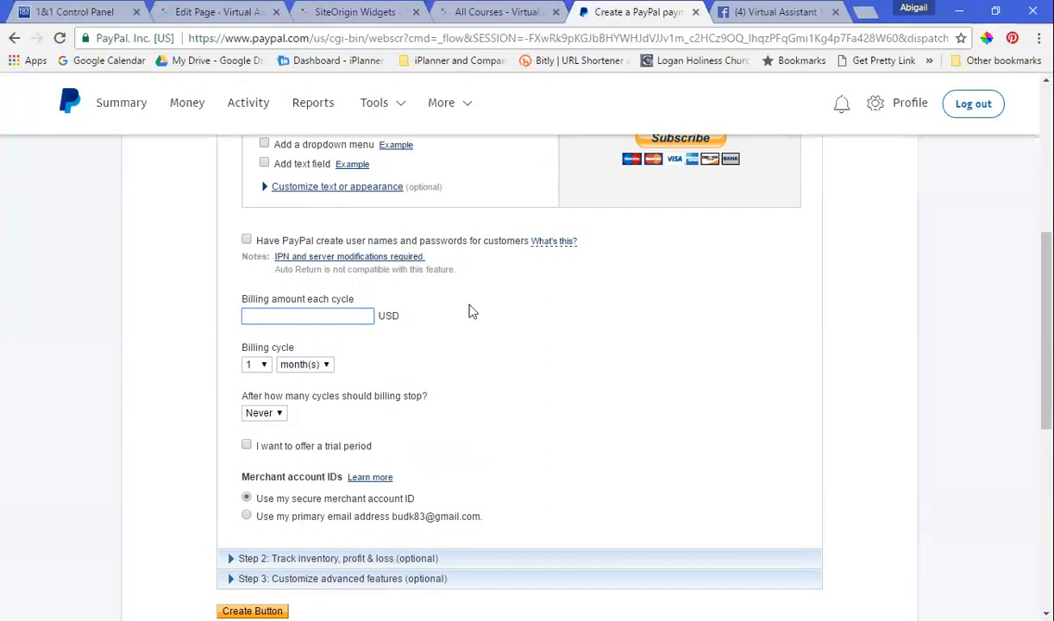
left_click(263, 366)
left_click(300, 367)
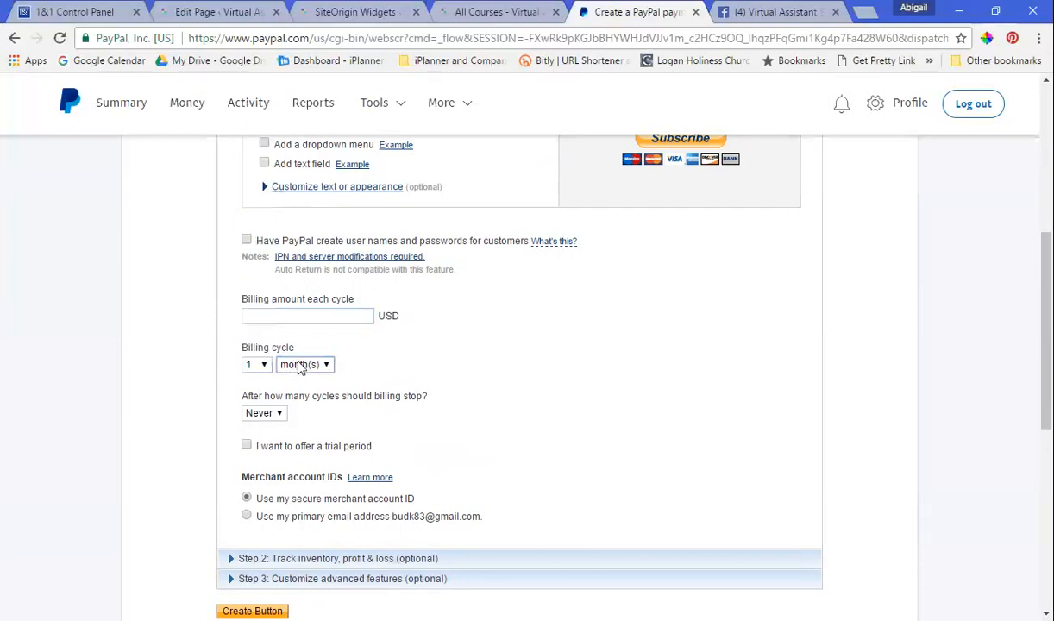
left_click(299, 366)
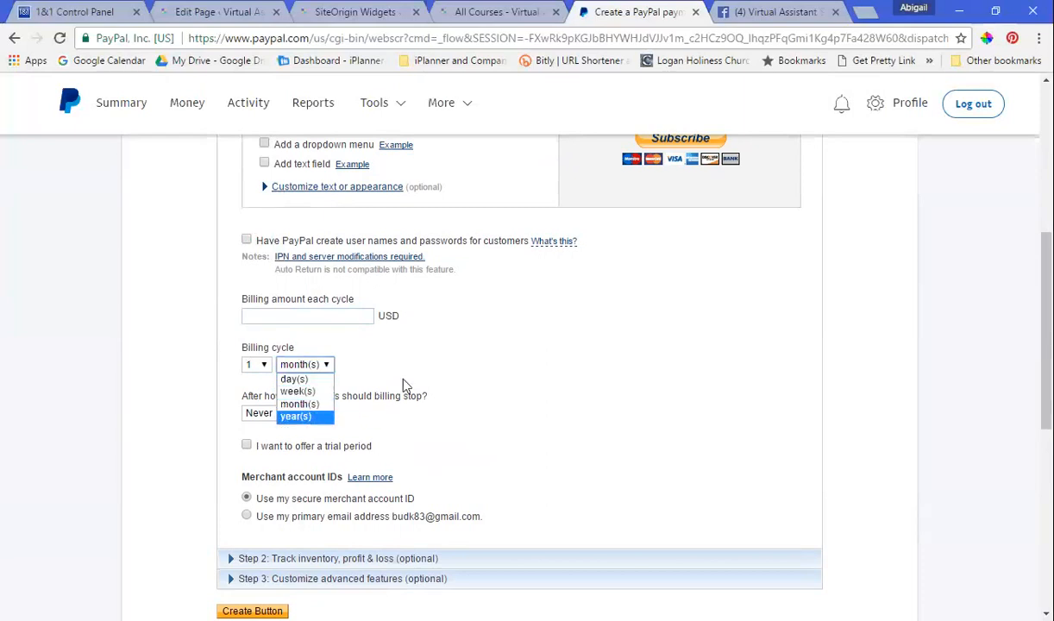
left_click(385, 362)
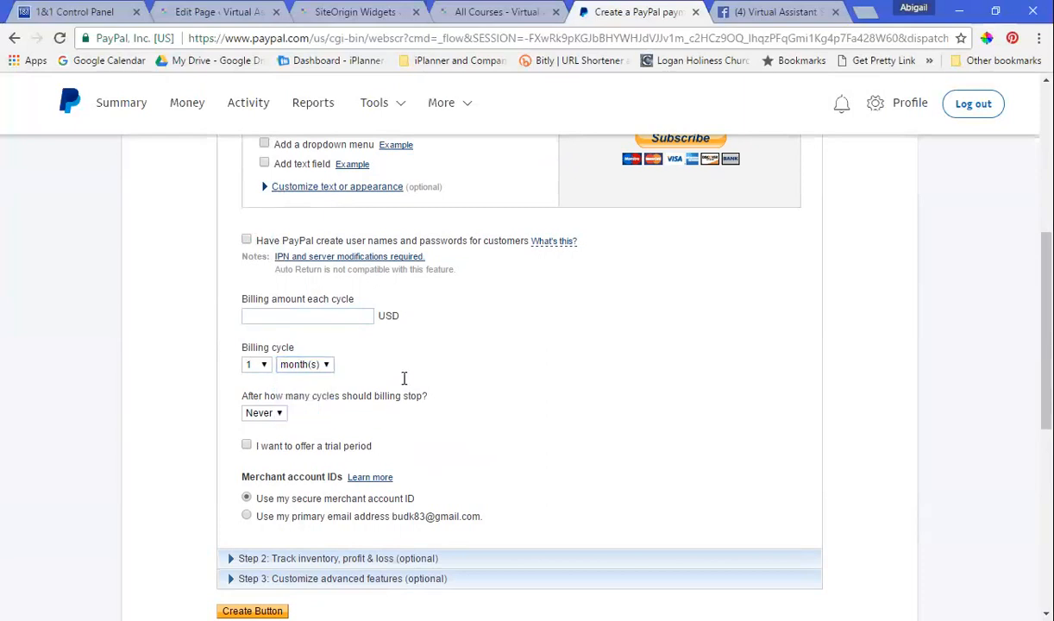
Step: Try stopping the billing after 12 cycles, and set the limit back to Never
left_click(277, 414)
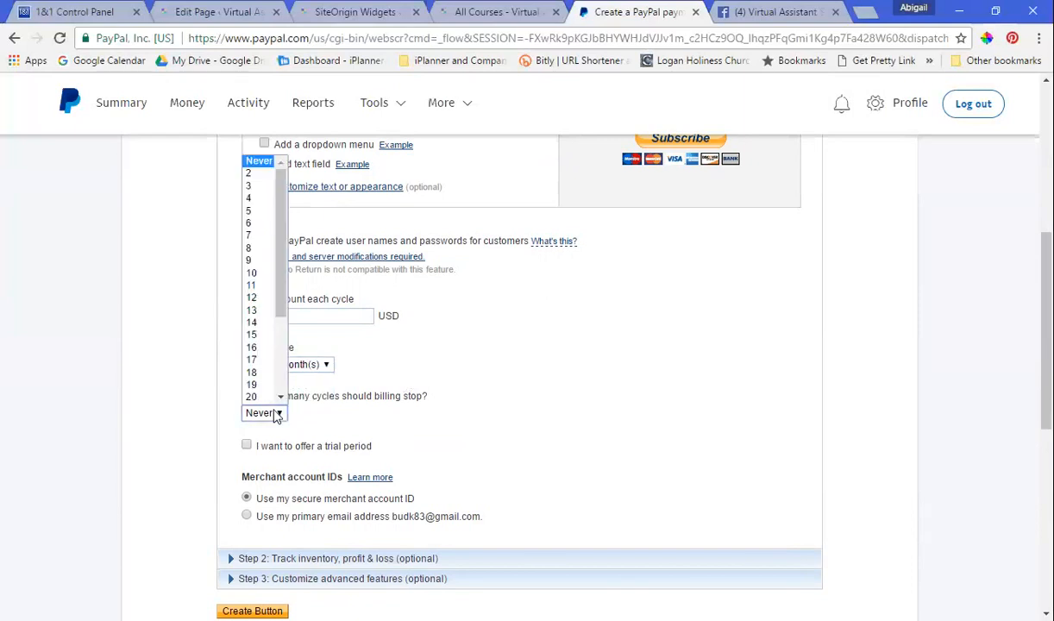
left_click(375, 372)
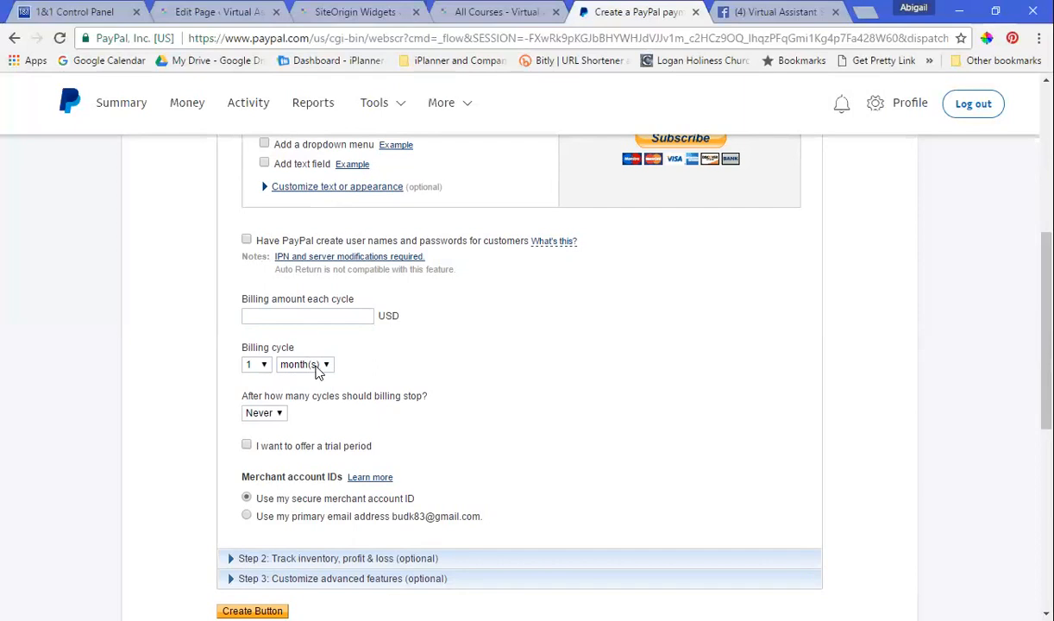
left_click(276, 413)
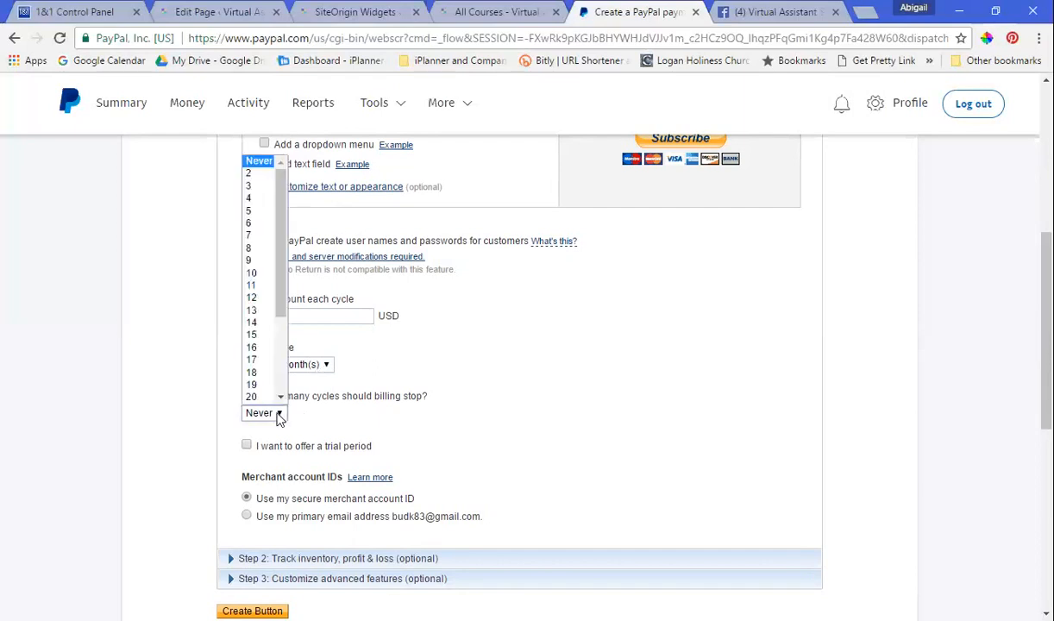
left_click(255, 301)
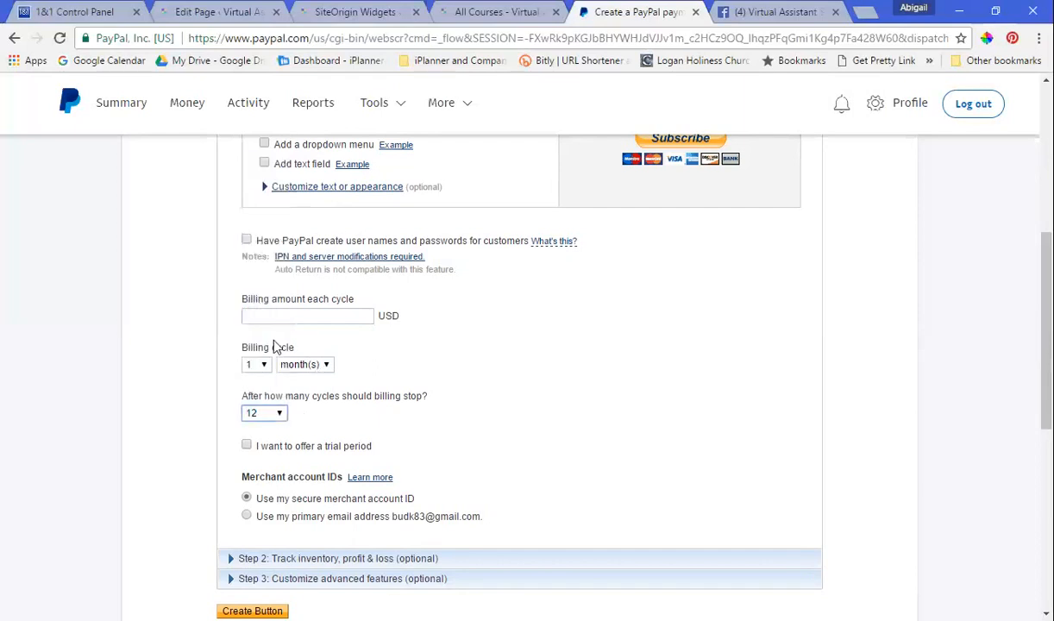
left_click(279, 415)
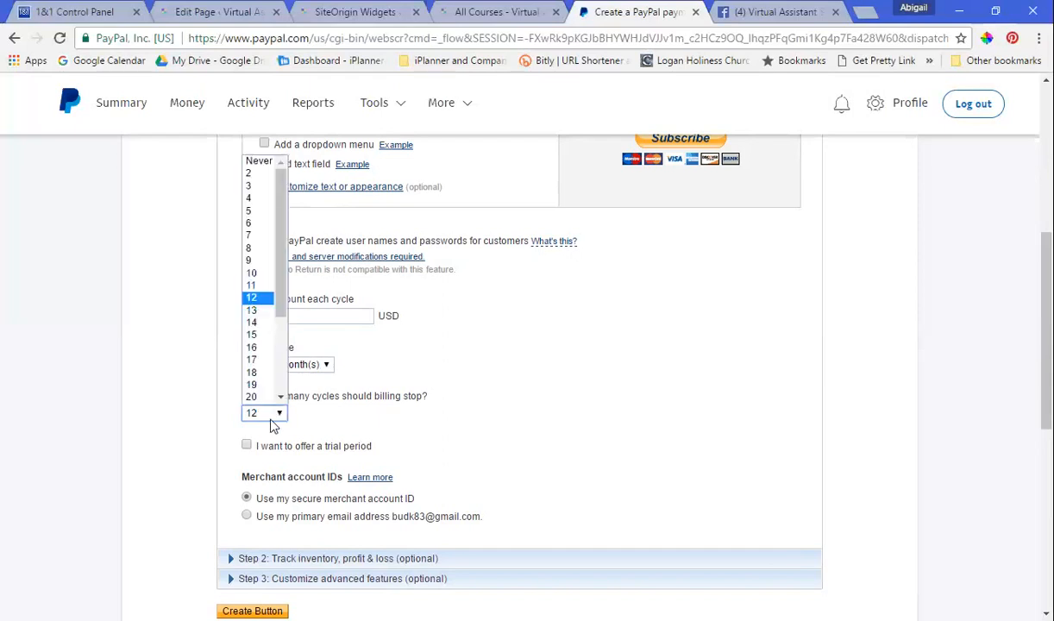
left_click(248, 162)
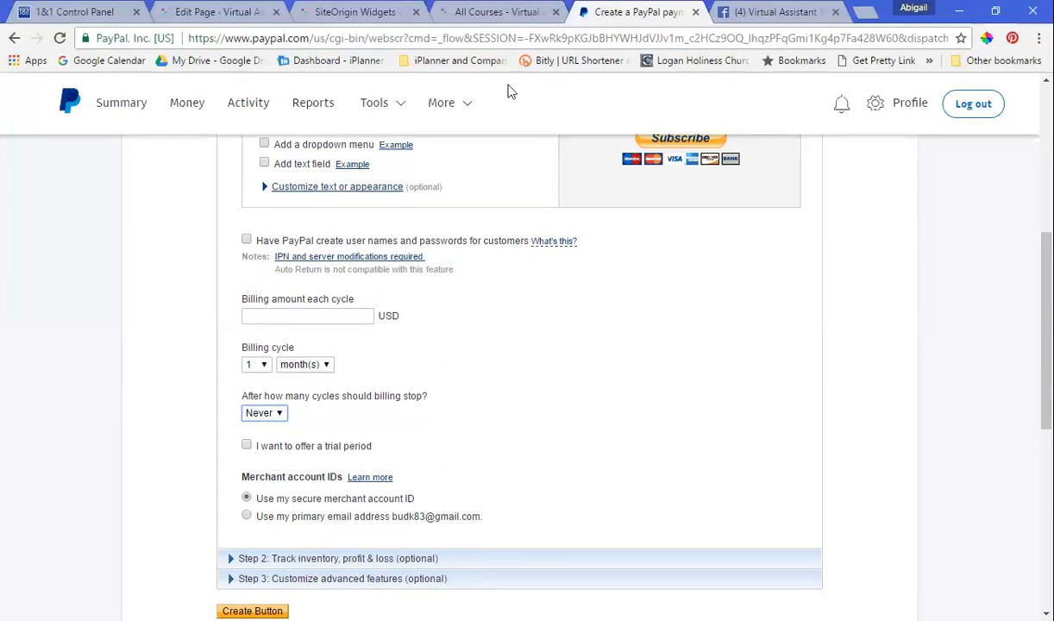
left_click(442, 46)
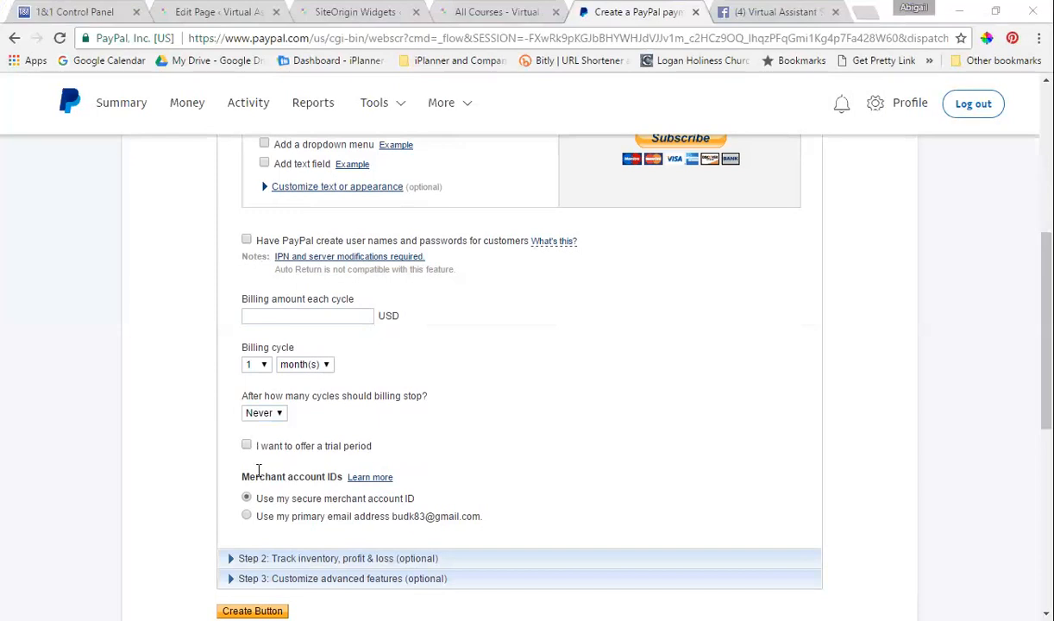
Step: Enable the trial period offer and look through its duration units, keeping 1 month
left_click(247, 446)
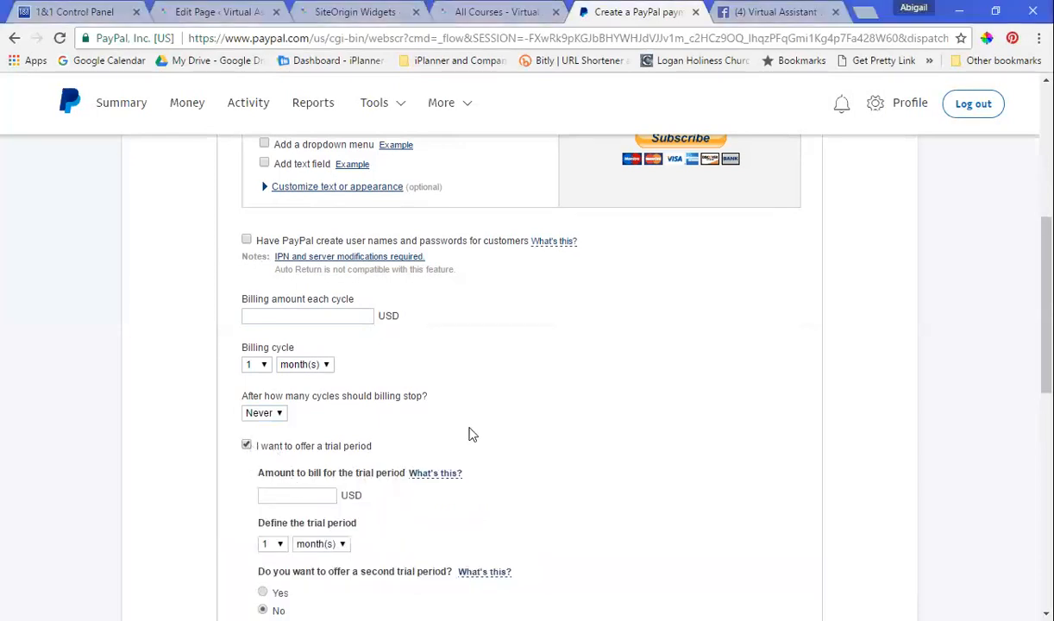
scroll(468, 432, "down", 1)
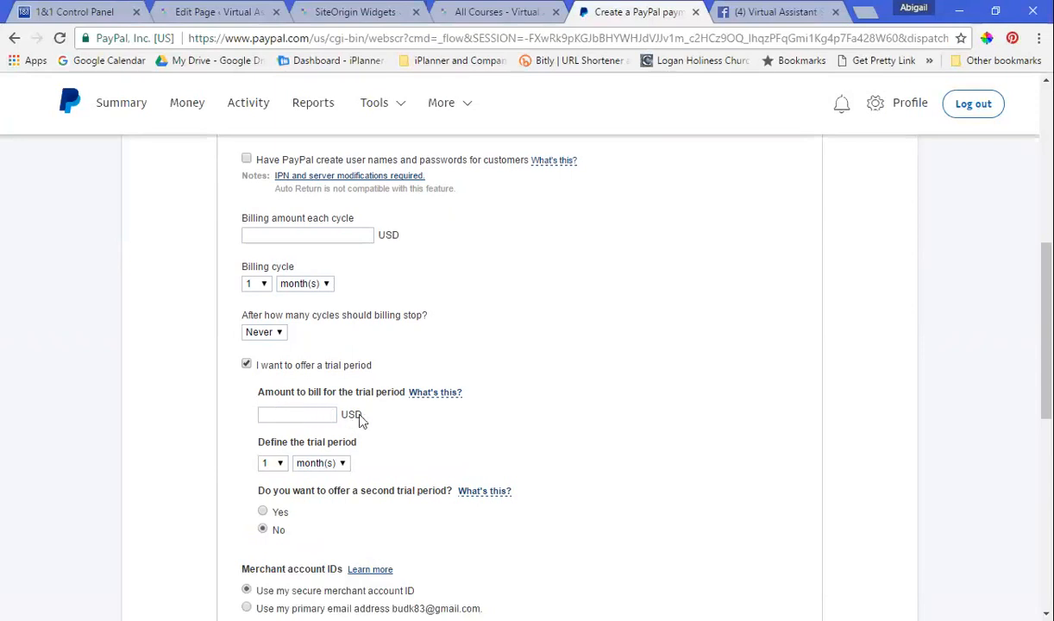
scroll(364, 420, "down", 2)
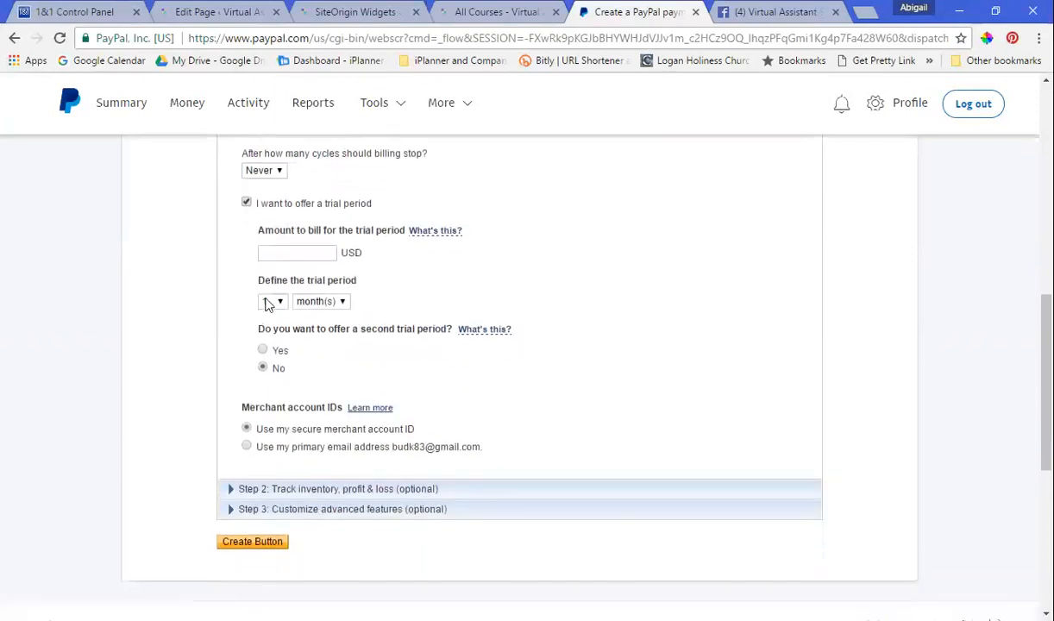
left_click(320, 306)
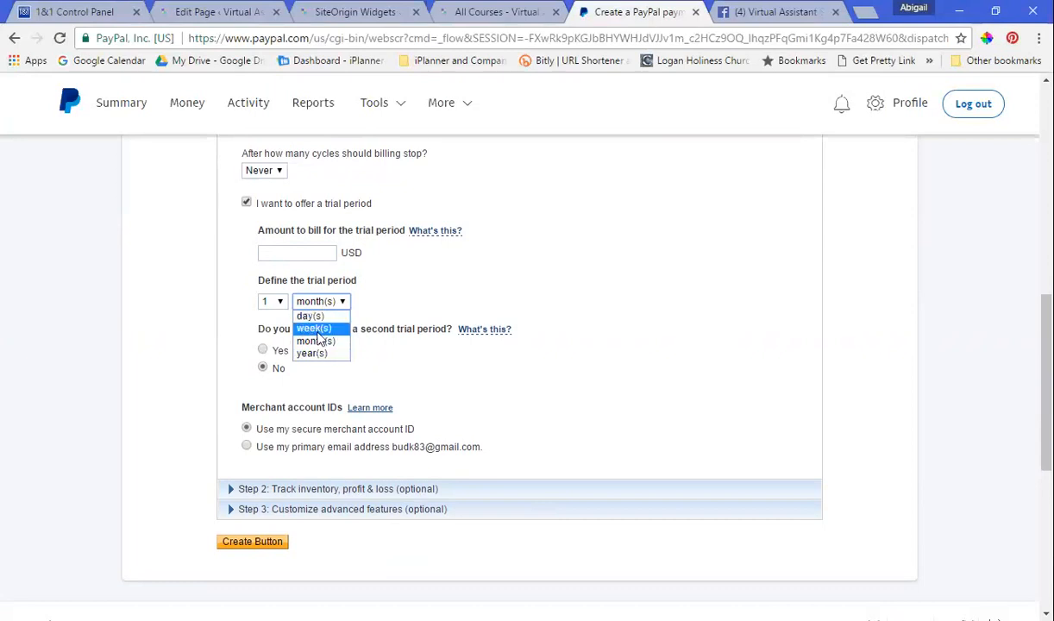
left_click(401, 298)
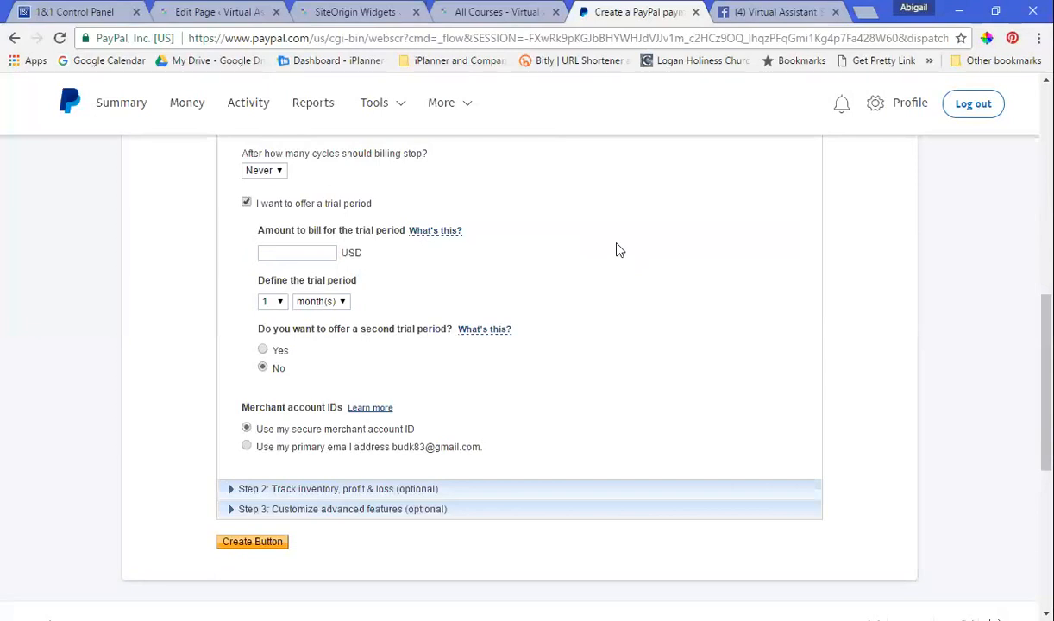
Step: Try out offering a second trial period, set it back to No, and review the merchant account ID options
left_click(263, 351)
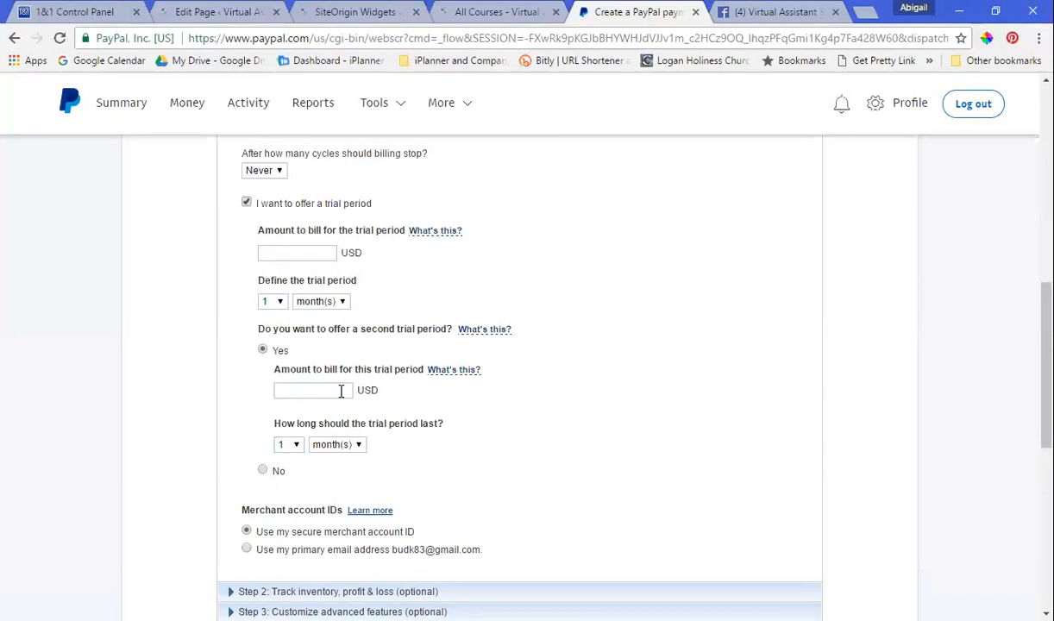
left_click(263, 471)
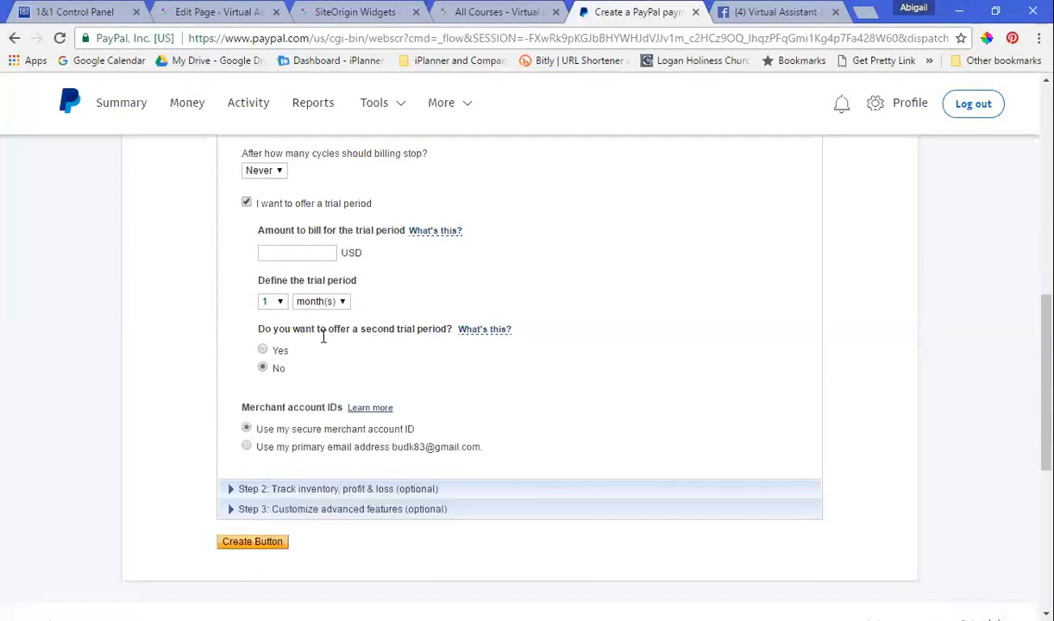
scroll(456, 374, "down", 1)
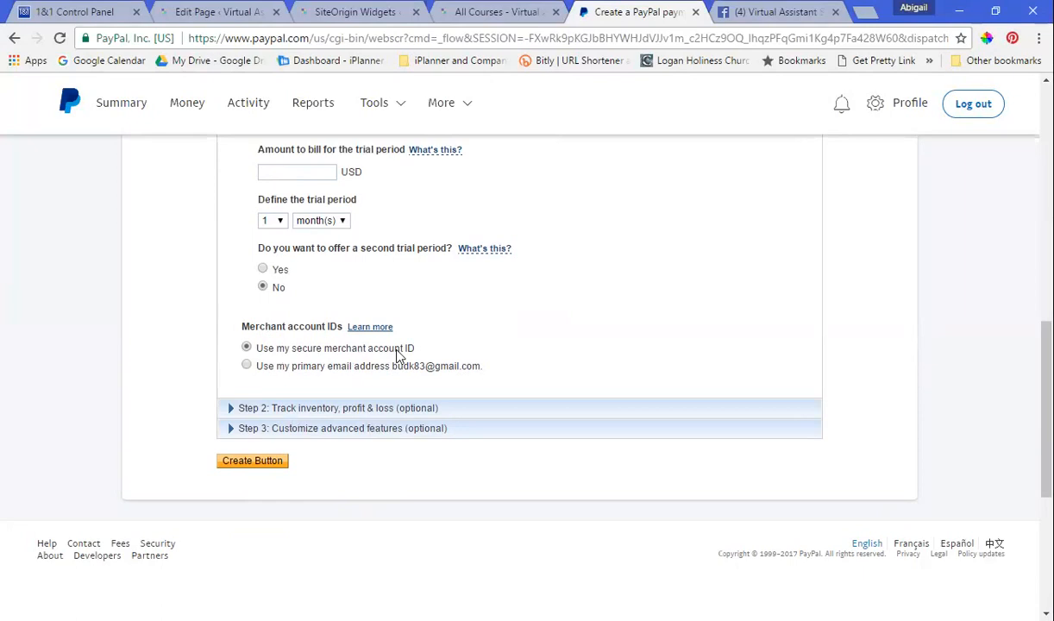
scroll(486, 329, "down", 1)
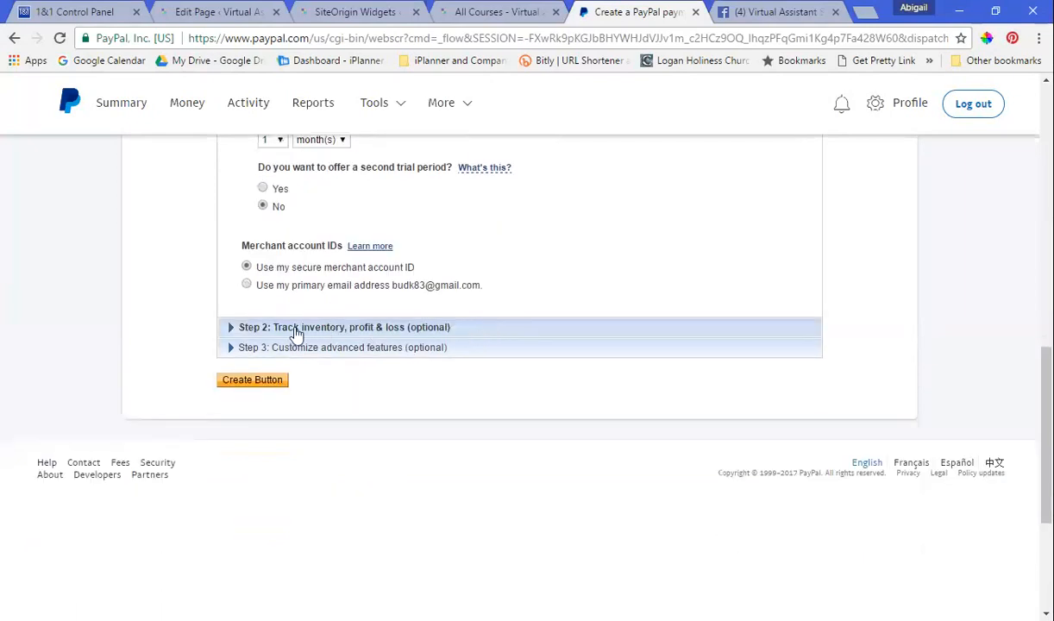
Step: Review the Step 2 options for saving the button and tracking inventory, profit and loss, and collapse the section
left_click(232, 328)
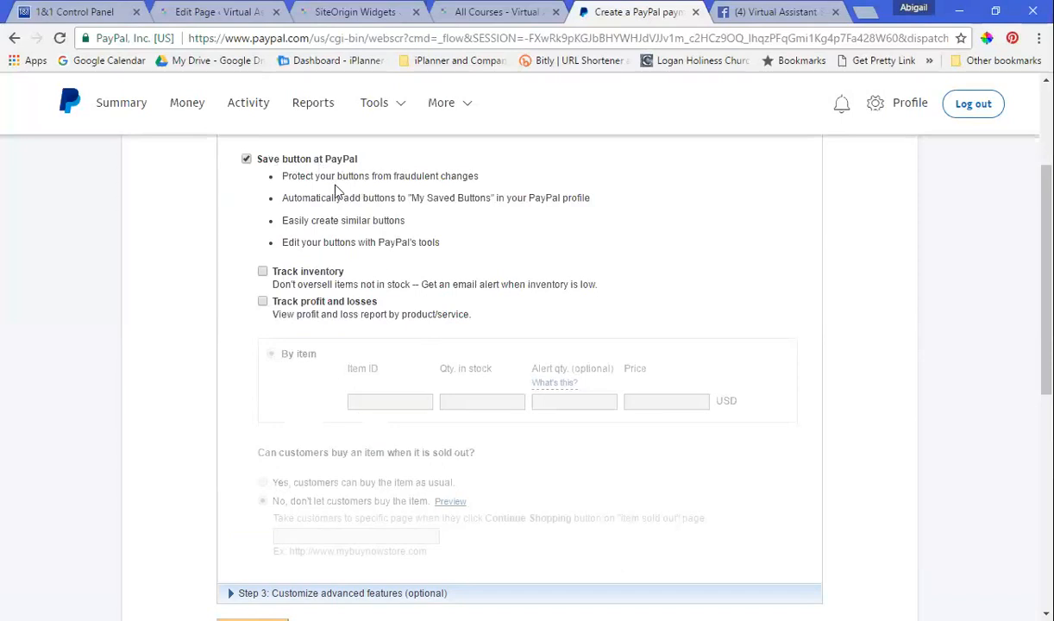
scroll(336, 190, "up", 2)
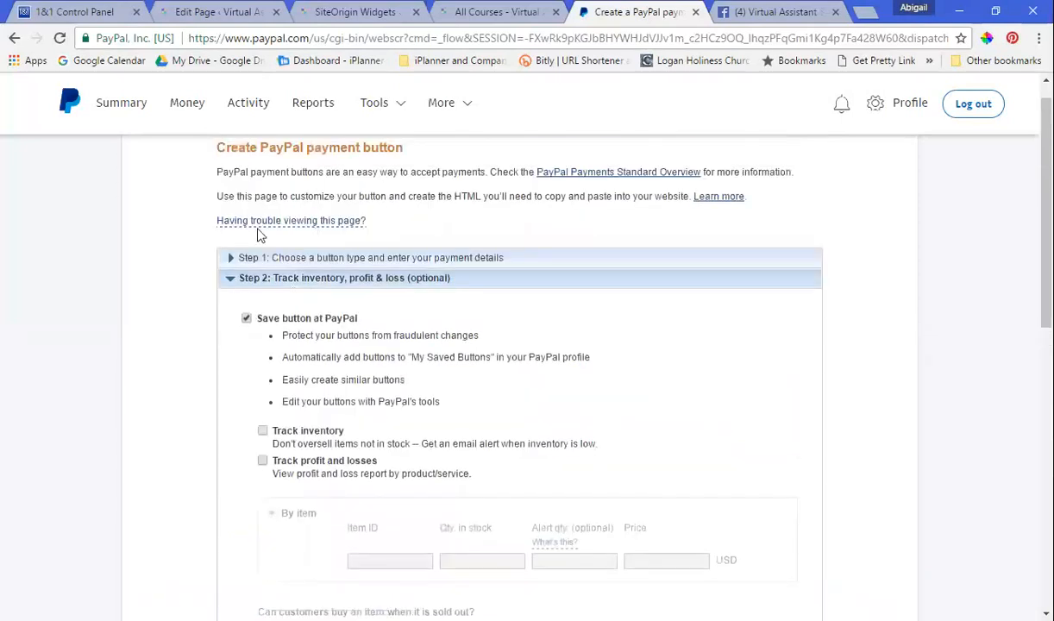
left_click(235, 290)
Step: Examine the Step 3 advanced features, including the shipping address, cancel and finish checkout URLs, and advanced variables
scroll(235, 201, "down", 2)
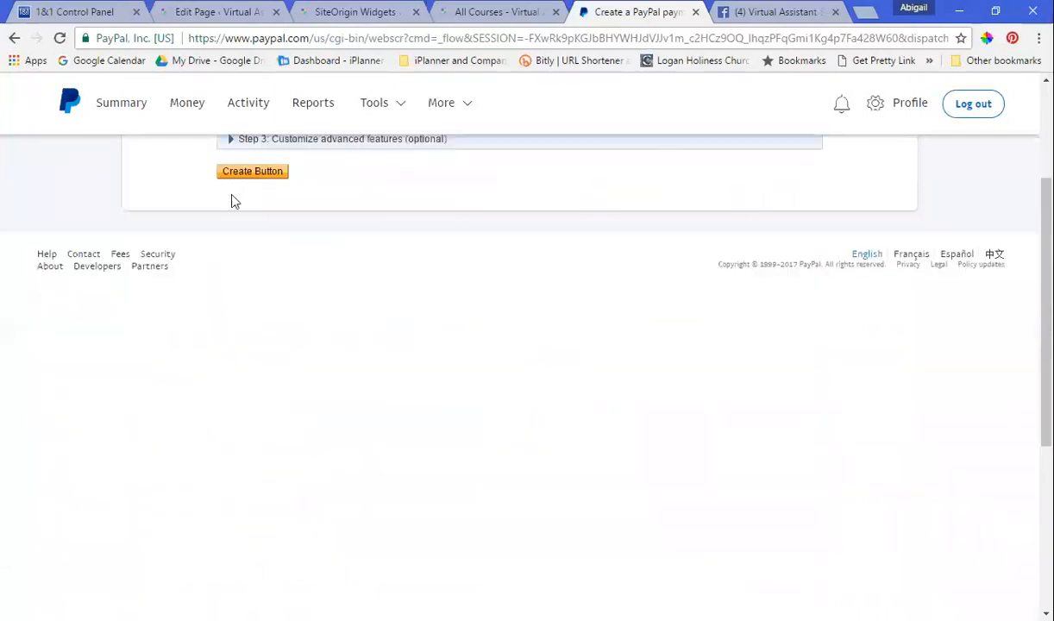
scroll(345, 220, "up", 1)
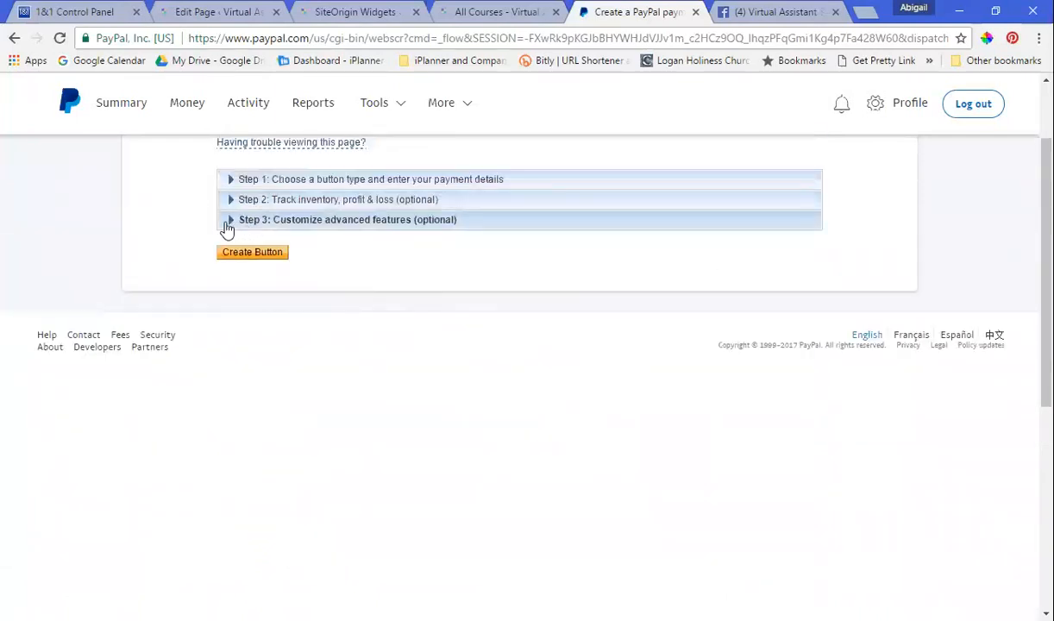
left_click(224, 222)
scroll(226, 225, "down", 1)
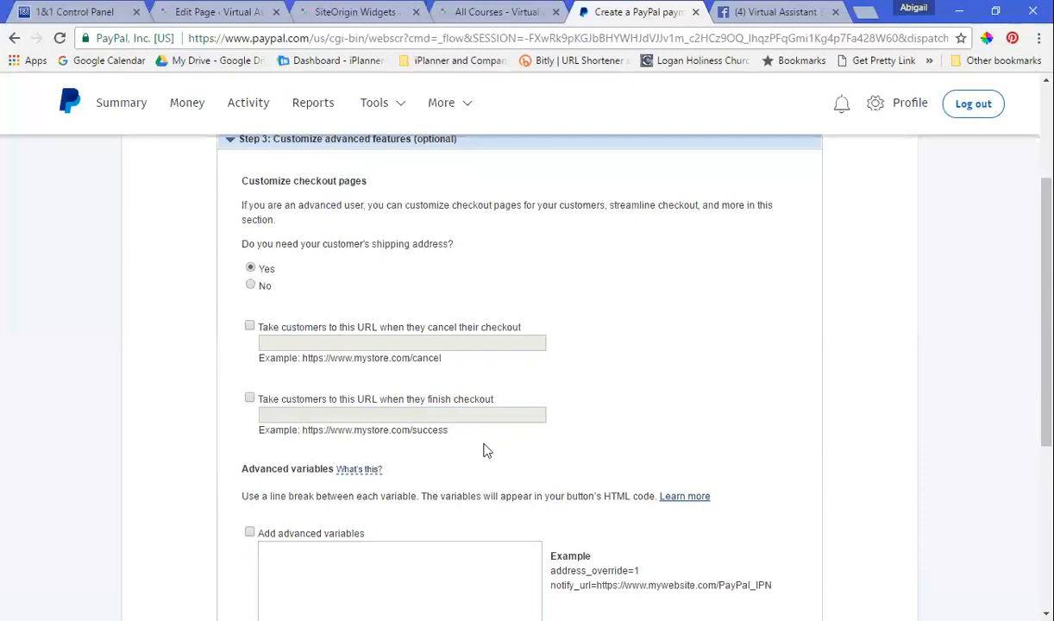
scroll(485, 449, "down", 1)
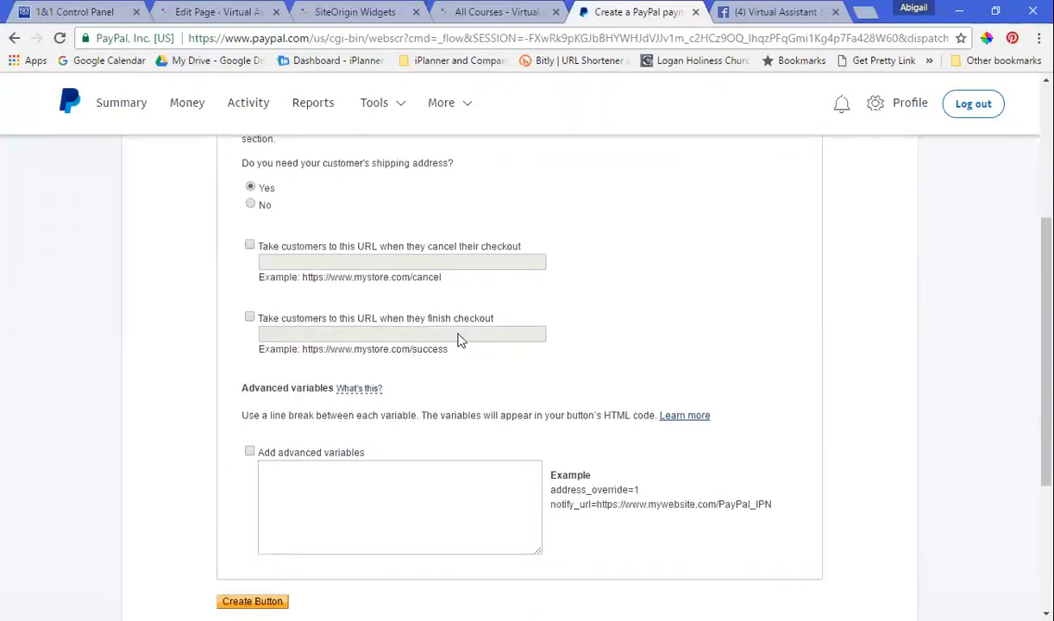
Step: Collapse the Step 3 advanced features section and reopen the Step 1 payment details
scroll(437, 463, "up", 2)
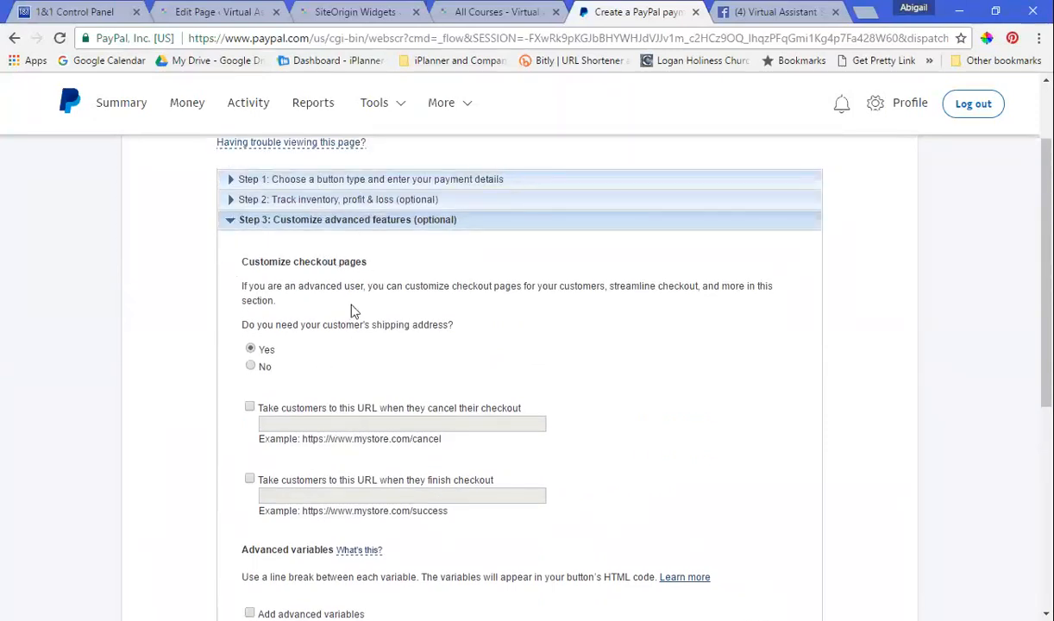
left_click(231, 224)
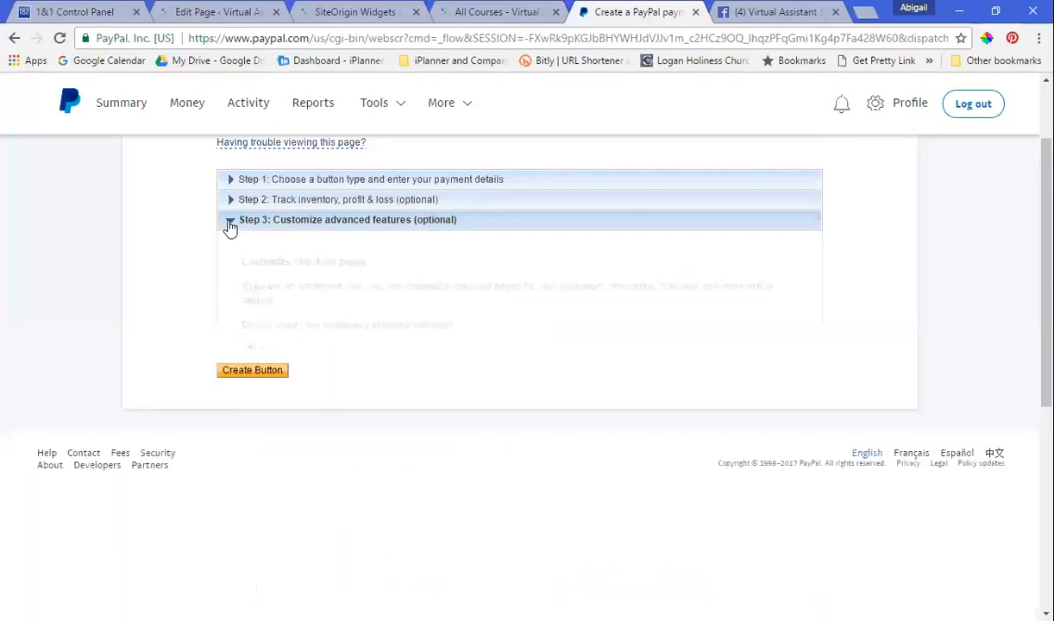
scroll(337, 294, "up", 2)
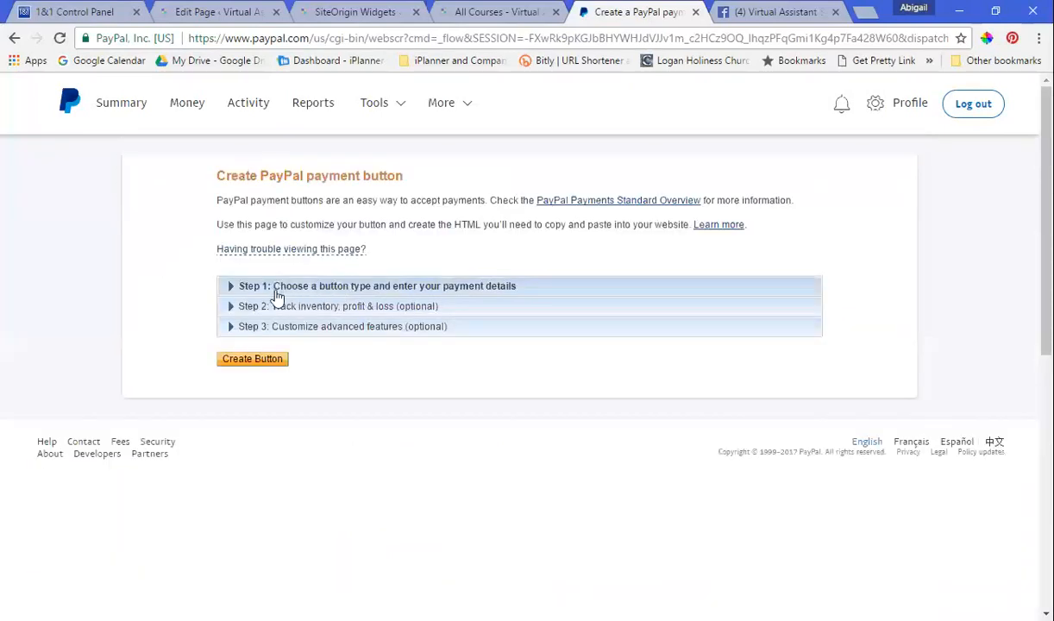
left_click(232, 287)
scroll(351, 373, "down", 2)
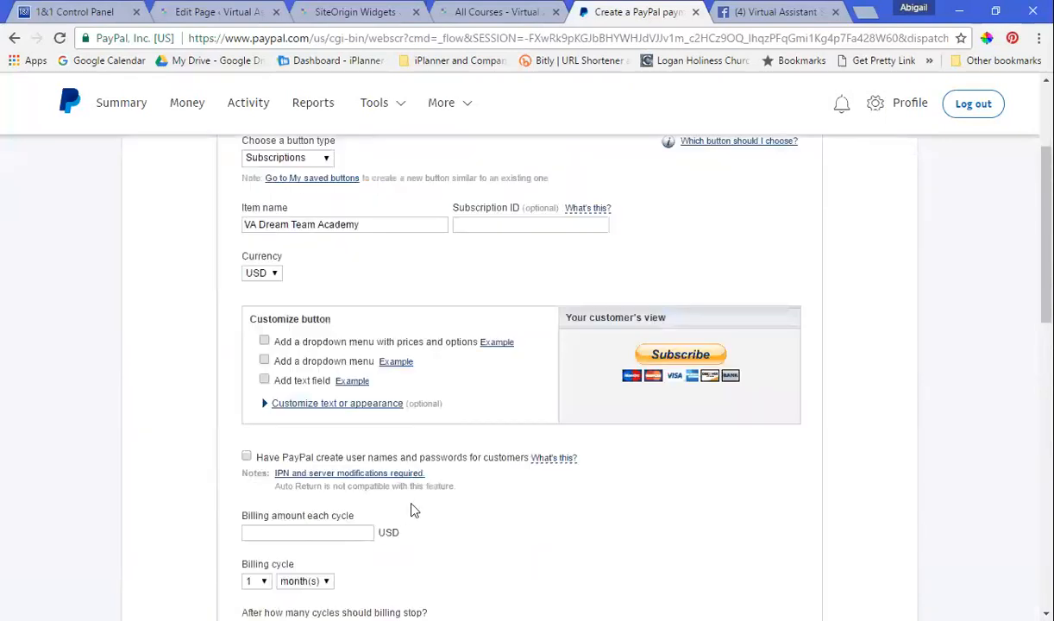
Step: Review the Step 1 settings, from the button customization and billing amount to the trial period and merchant account IDs
left_click(369, 531)
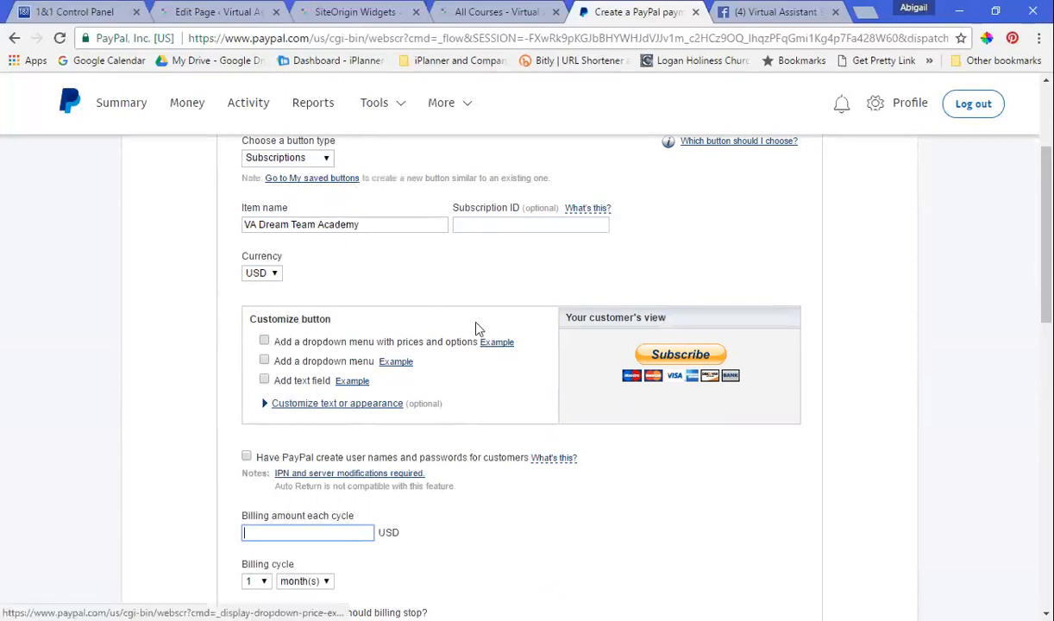
scroll(434, 276, "down", 7)
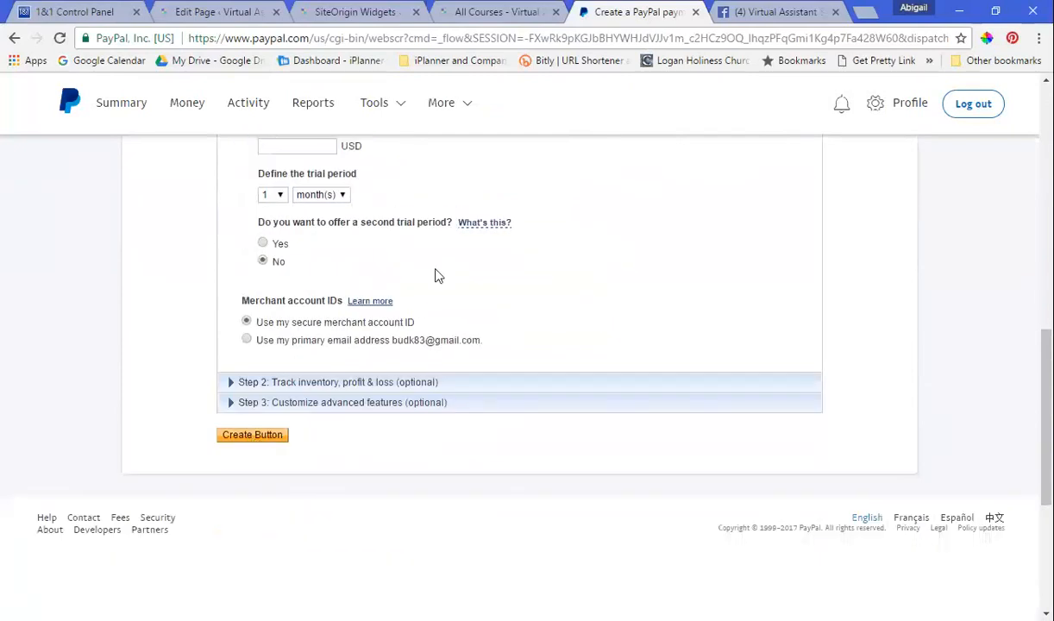
scroll(517, 294, "up", 1)
scroll(517, 294, "up", 3)
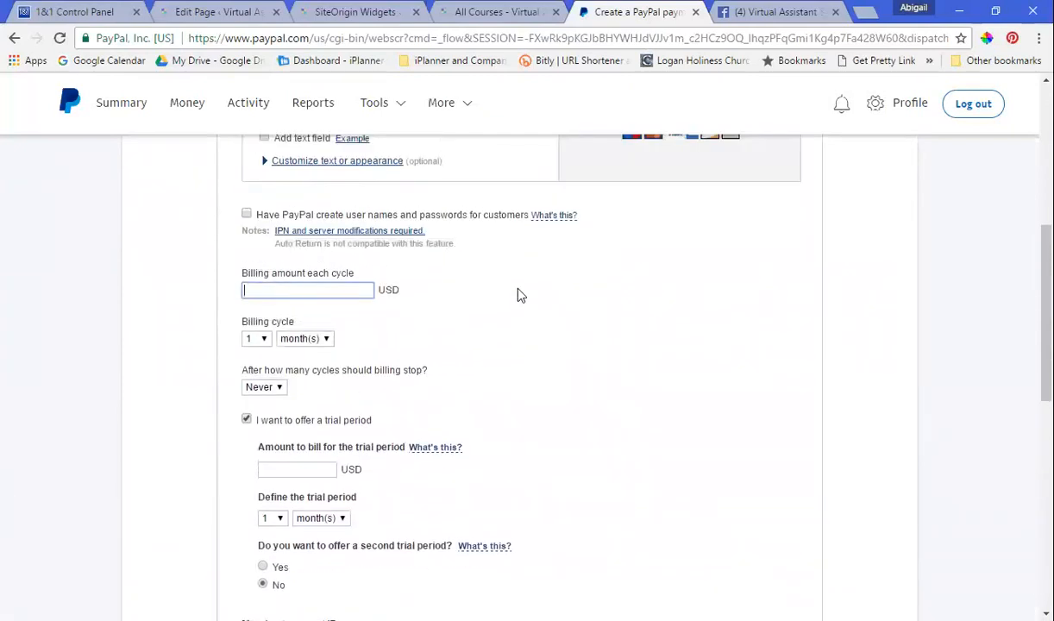
scroll(518, 294, "down", 2)
scroll(520, 295, "up", 2)
scroll(488, 238, "up", 4)
scroll(488, 240, "down", 9)
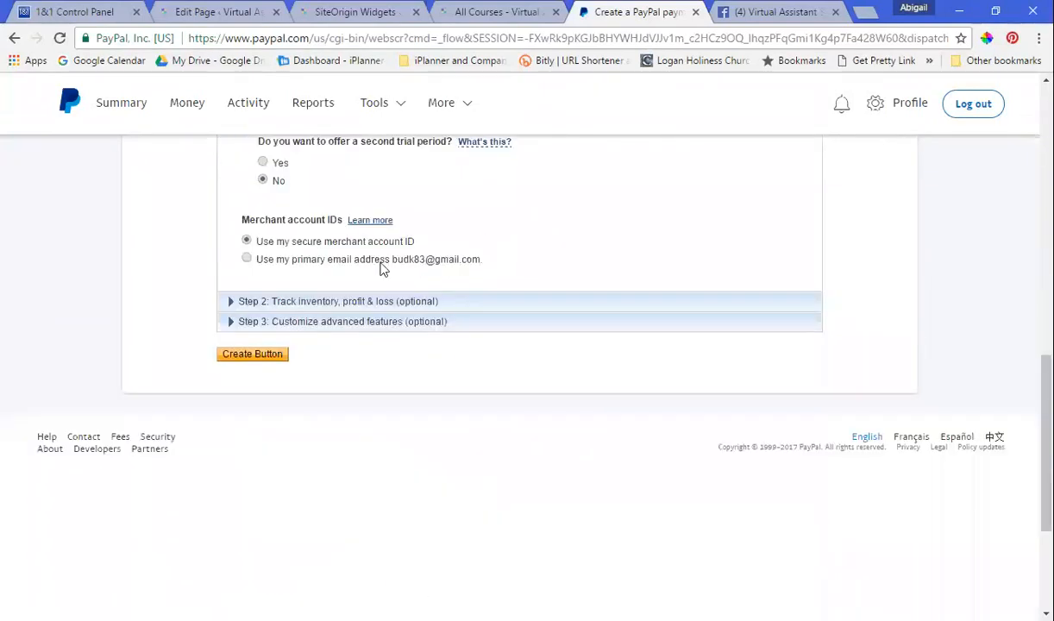
scroll(382, 270, "up", 2)
scroll(311, 259, "up", 1)
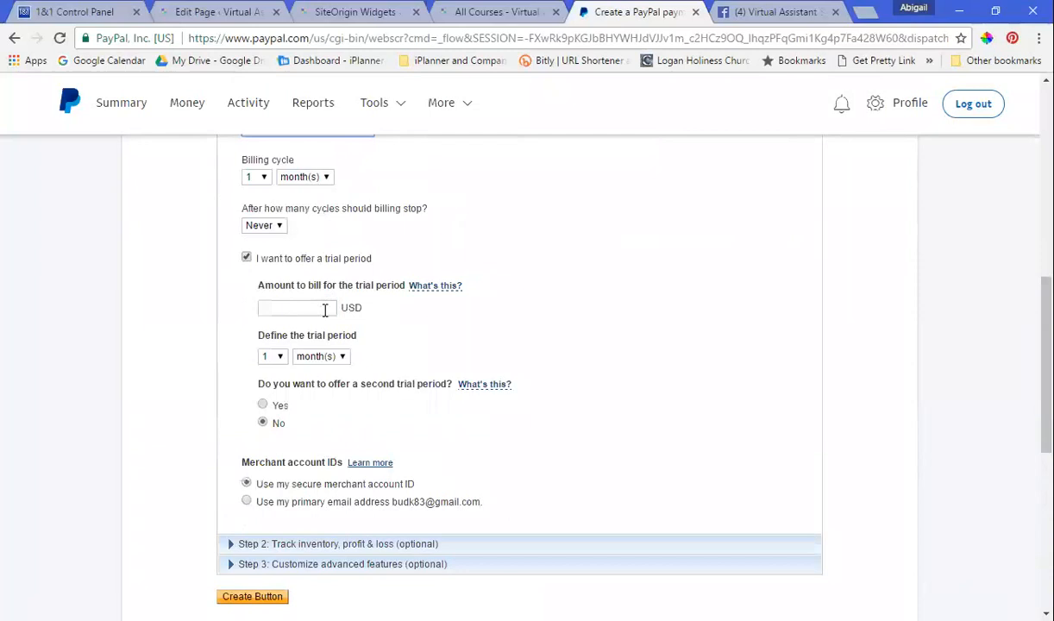
Step: Set the billing amount for each cycle to 14.99 USD and check the item name
left_click(325, 311)
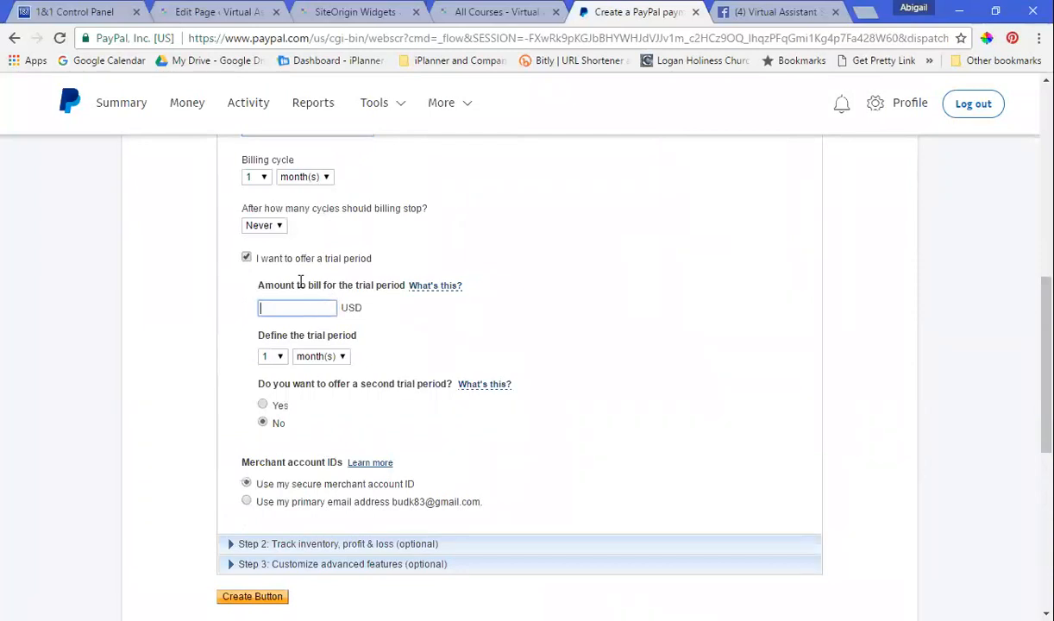
scroll(353, 299, "up", 3)
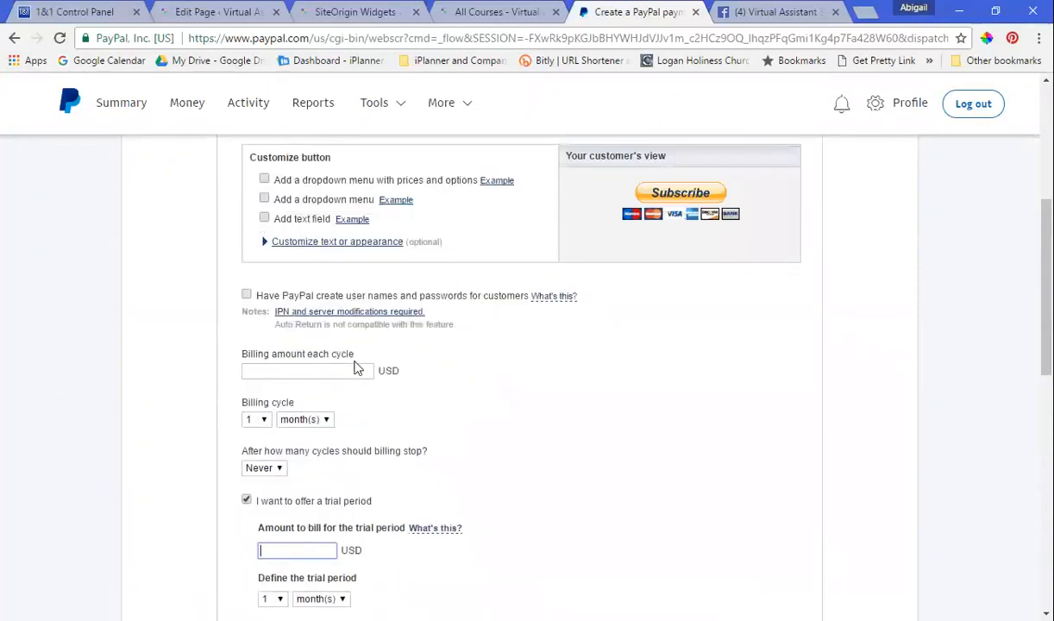
left_click(356, 367)
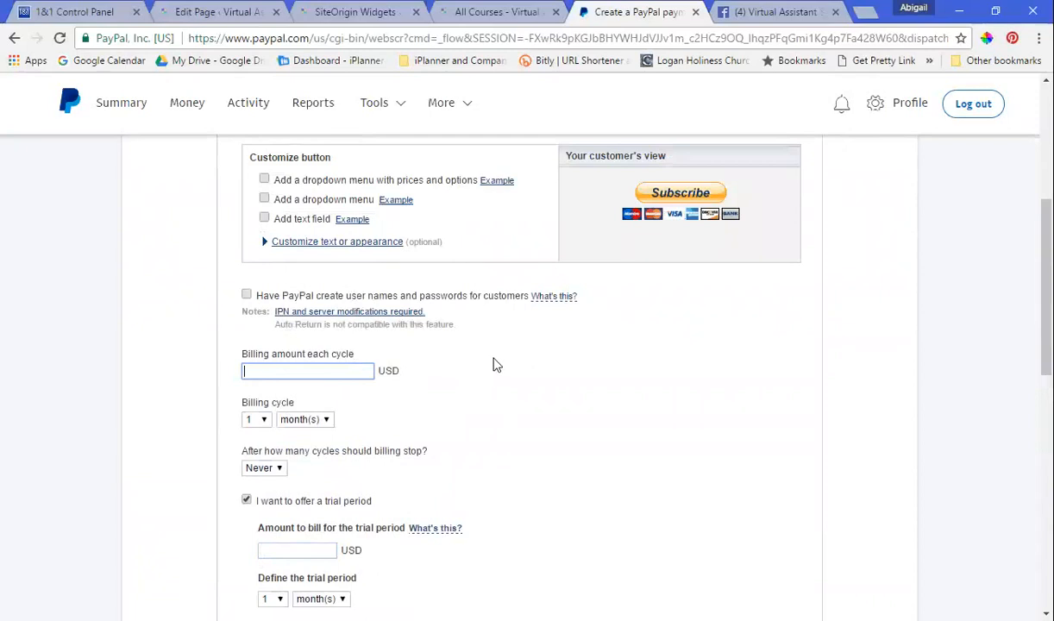
type("14.99")
scroll(433, 333, "up", 3)
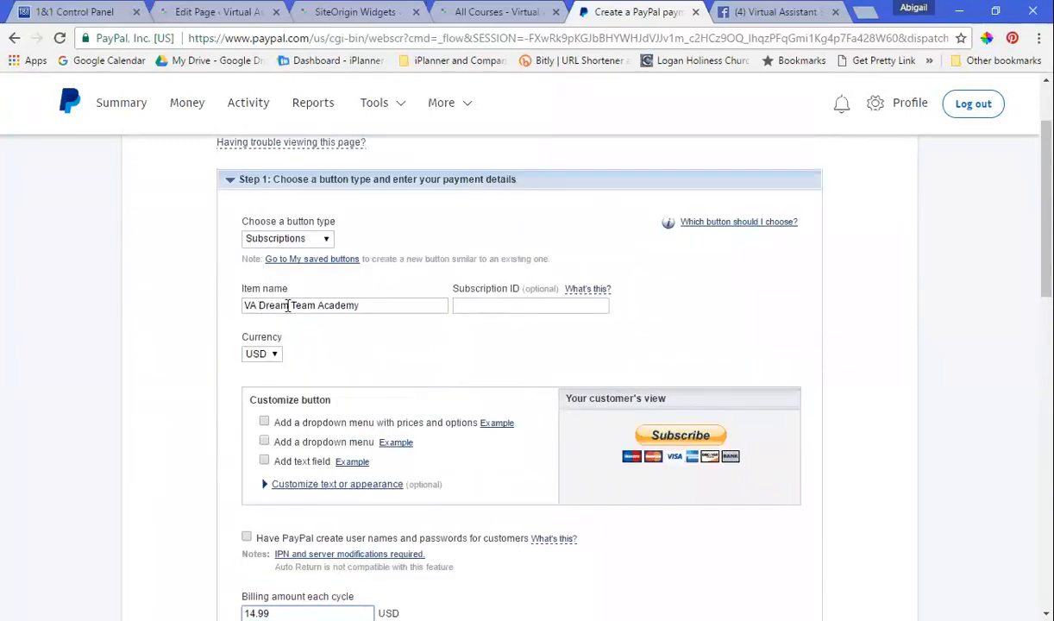
Step: Keep the trial offer enabled with a trial period of 2 weeks, and submit the form to create the button
scroll(371, 330, "down", 5)
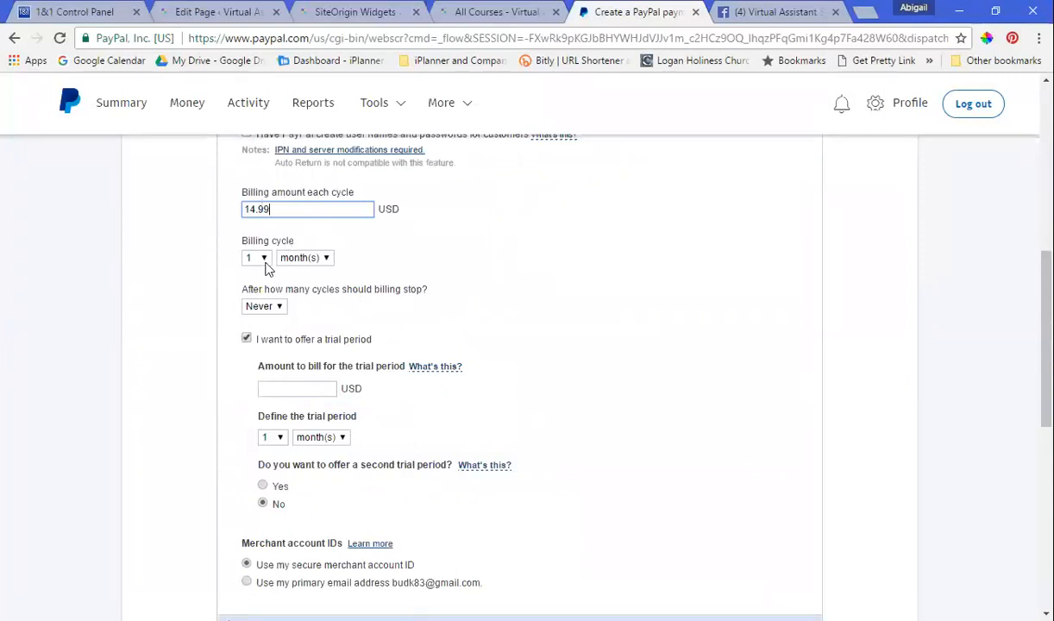
left_click(247, 340)
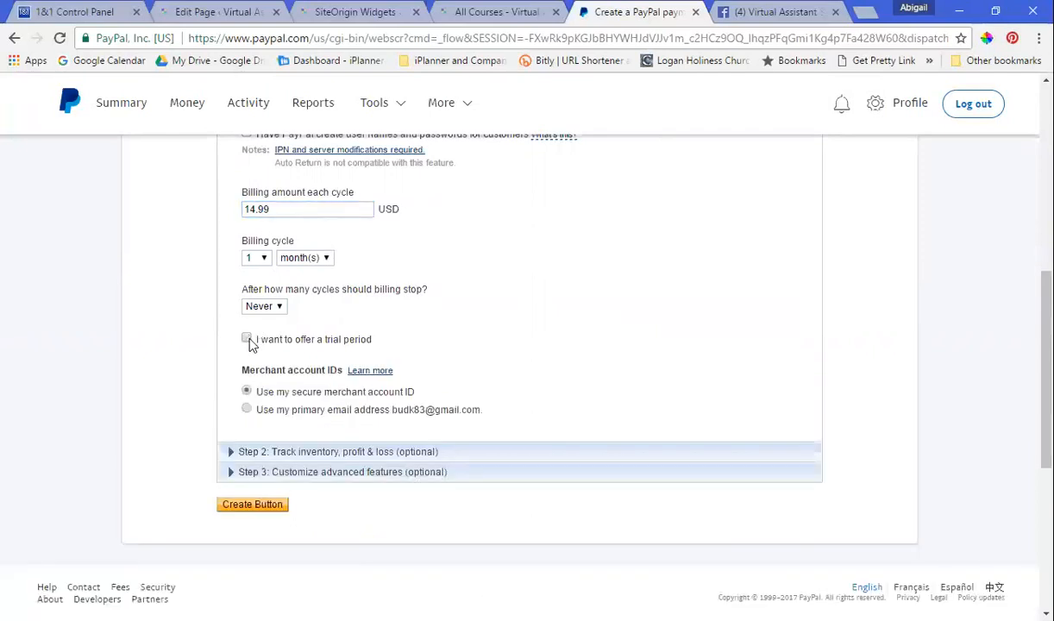
left_click(247, 340)
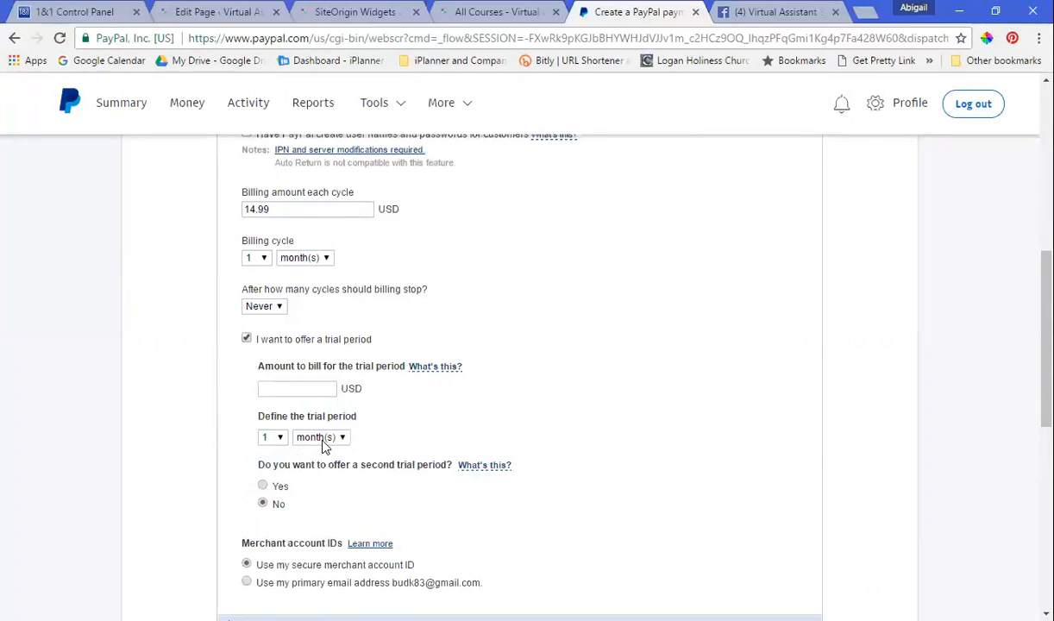
left_click(268, 438)
left_click(263, 195)
left_click(329, 442)
left_click(321, 468)
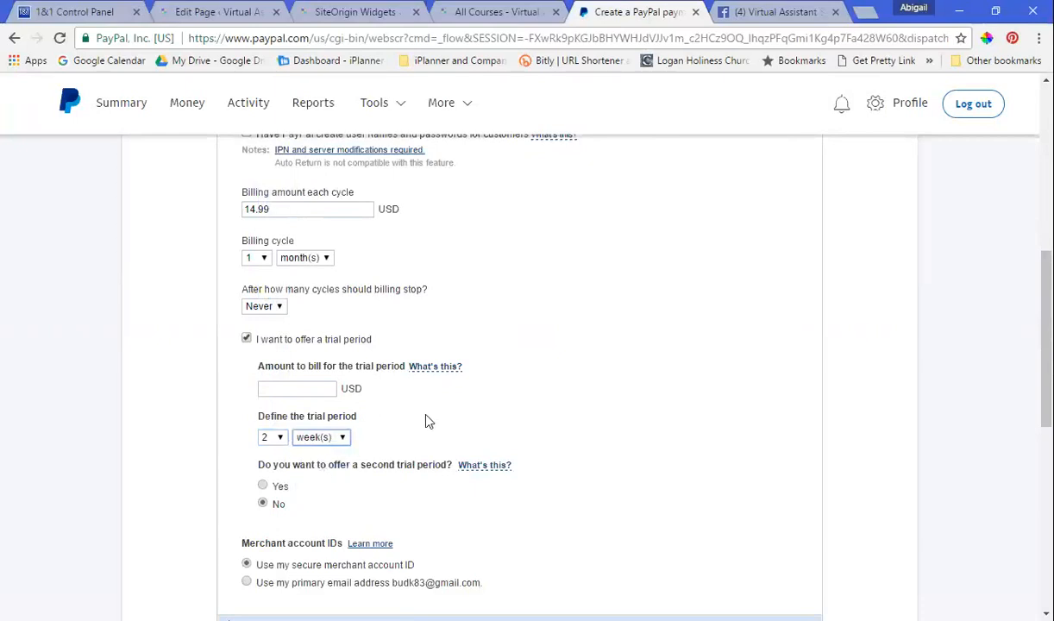
scroll(426, 417, "down", 5)
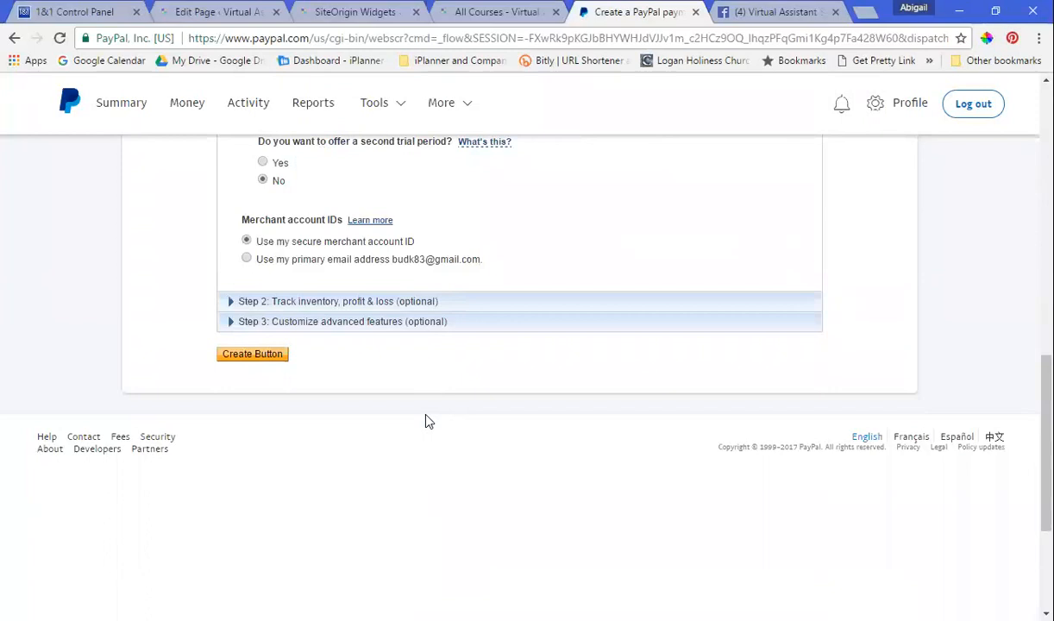
left_click(251, 357)
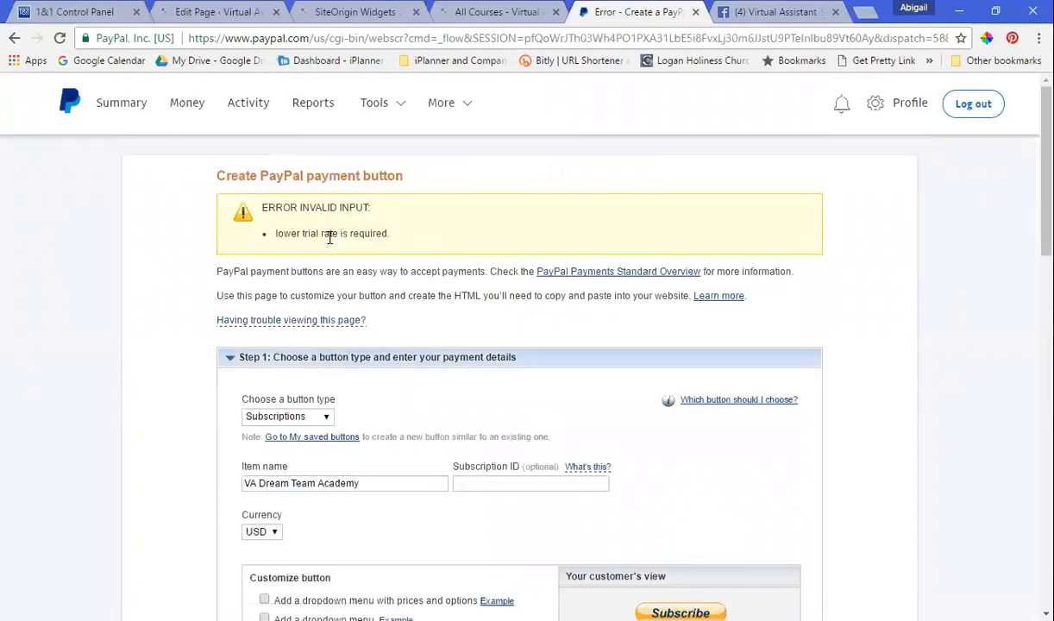
Step: Set the amount to bill for the trial period to 0.00 USD and create the button
scroll(410, 369, "down", 3)
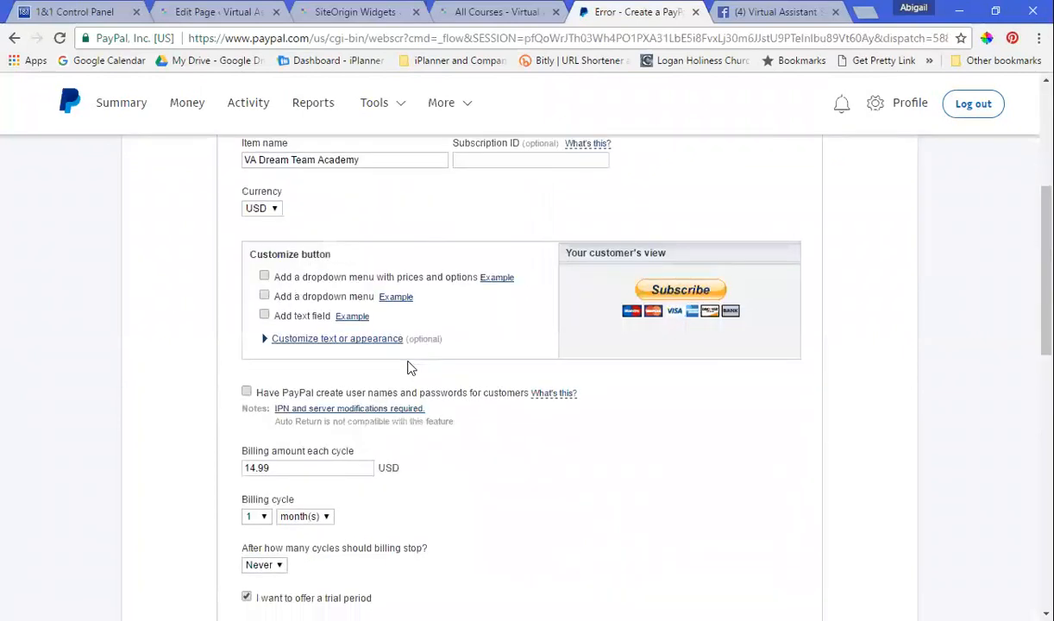
scroll(410, 369, "down", 2)
scroll(409, 369, "down", 2)
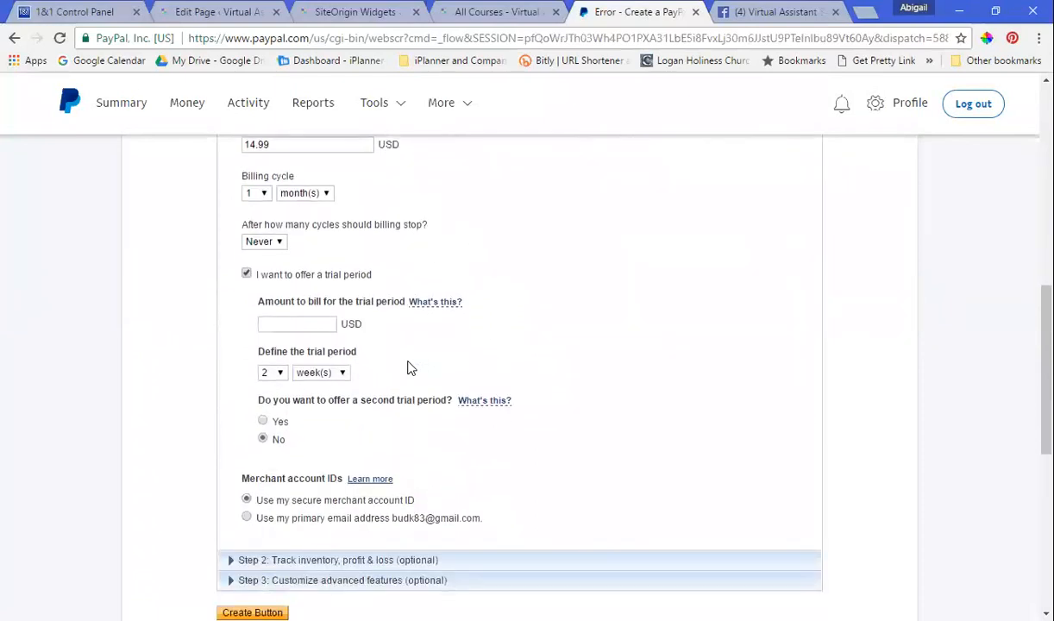
left_click(321, 325)
type("0.00")
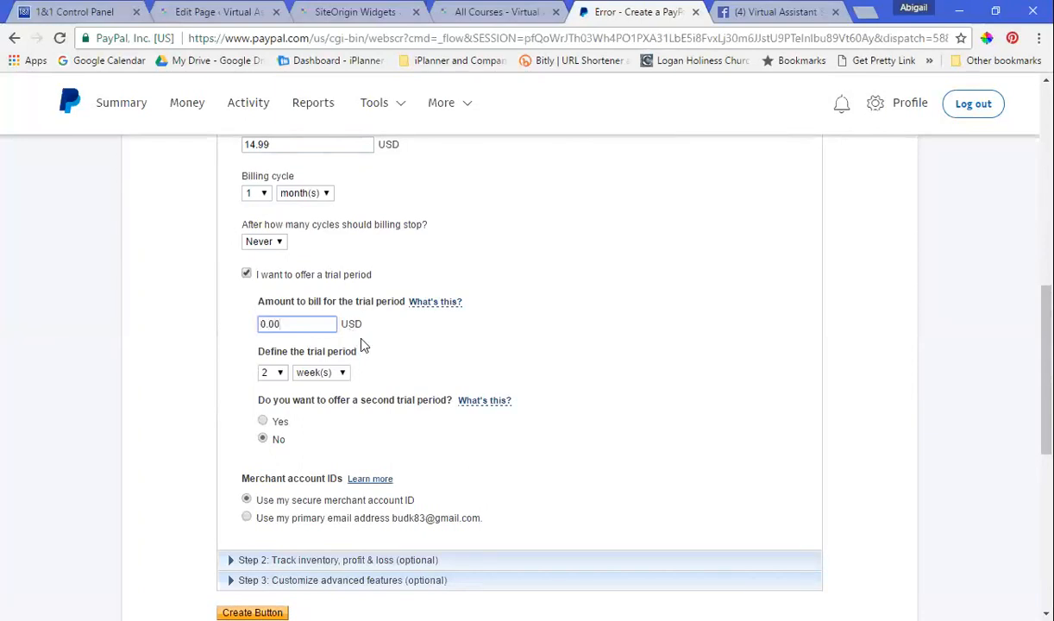
scroll(362, 345, "down", 1)
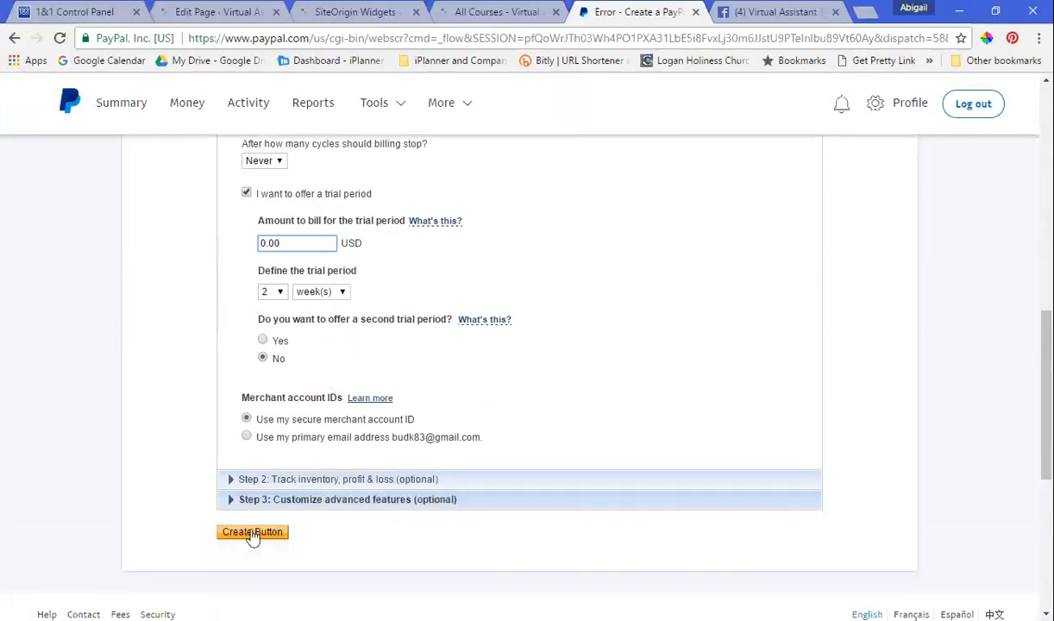
left_click(471, 322)
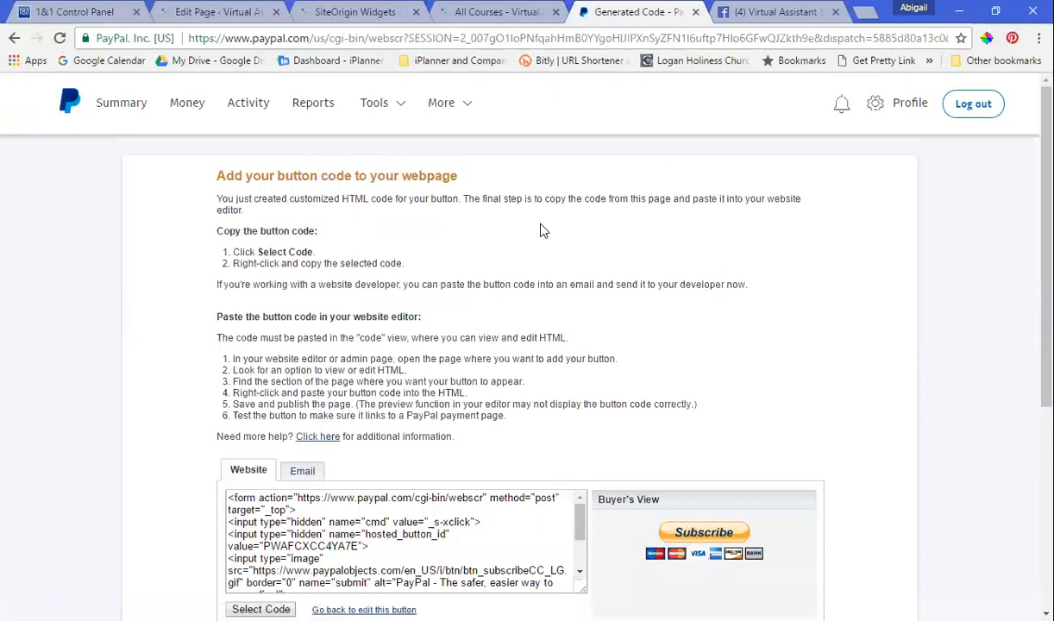
Step: Look over the generated website code, switch to the email version and copy the full payment link
scroll(543, 230, "down", 2)
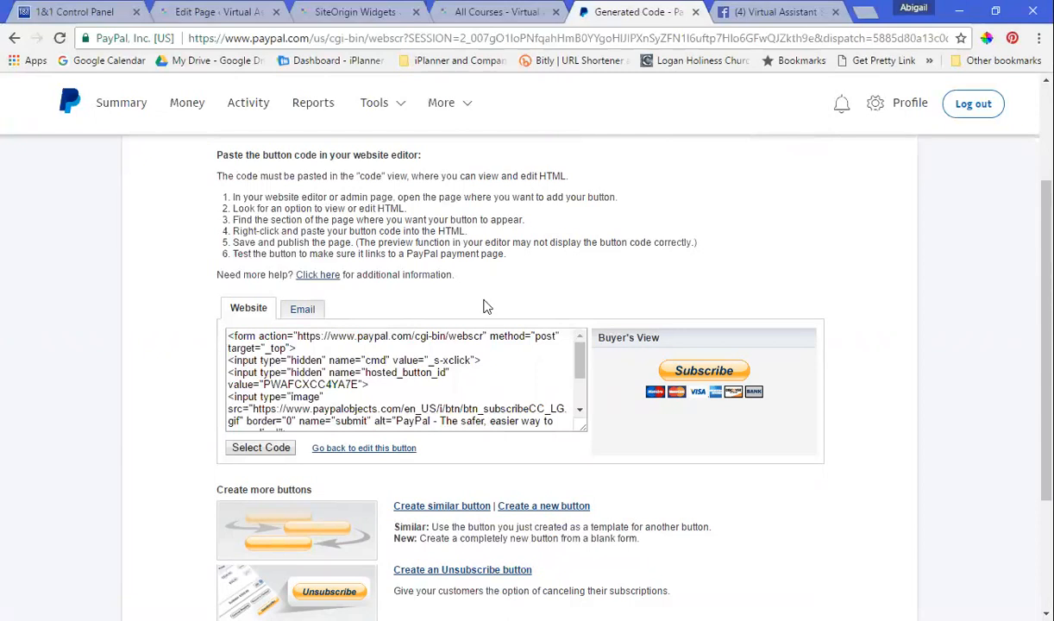
scroll(486, 304, "down", 1)
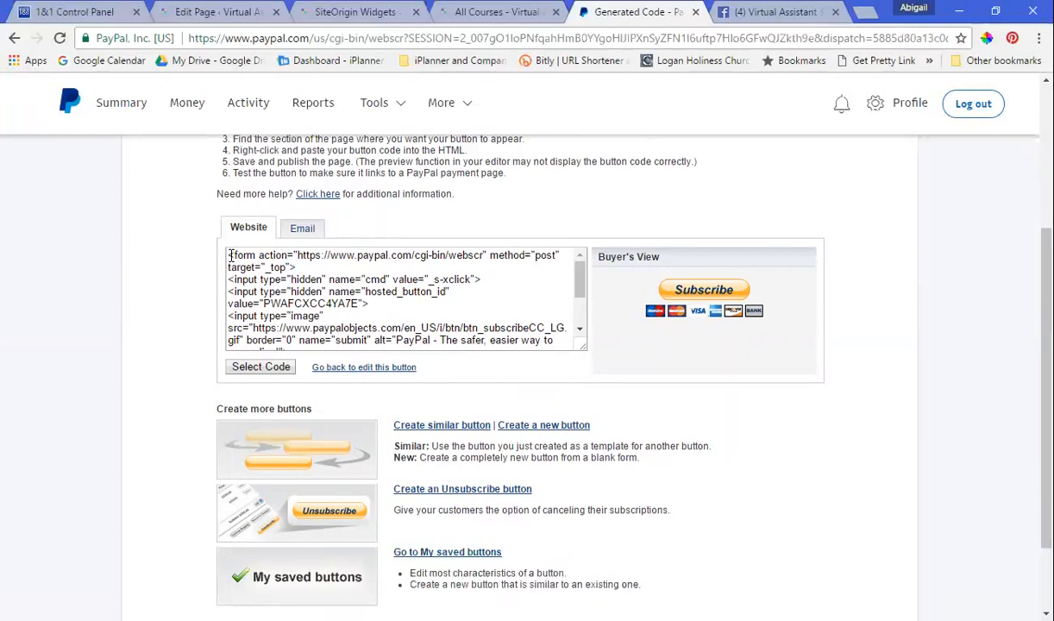
left_click(313, 236)
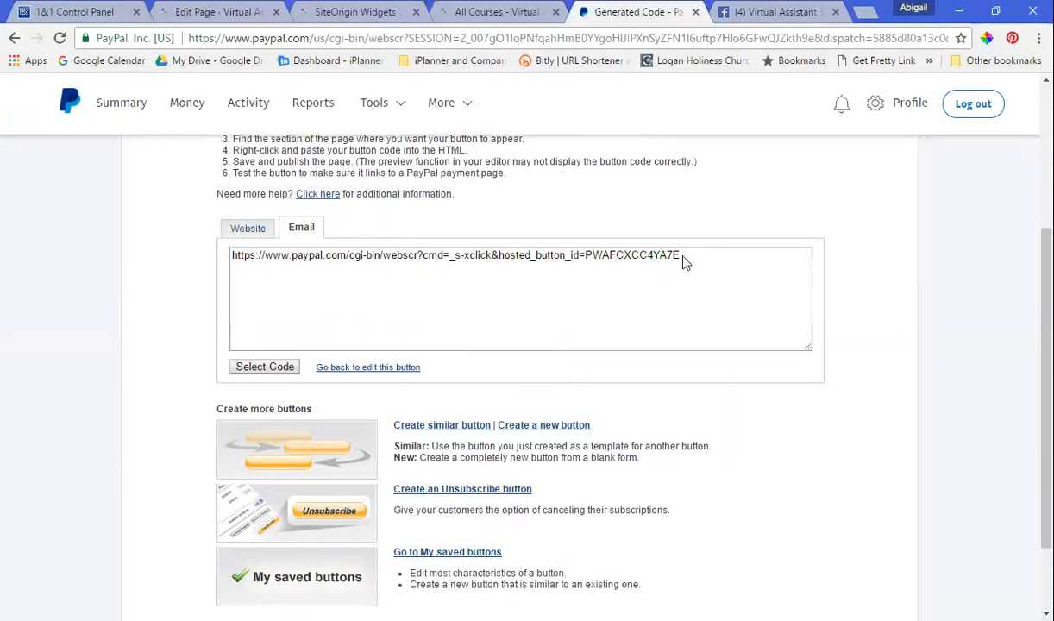
scroll(653, 398, "down", 1)
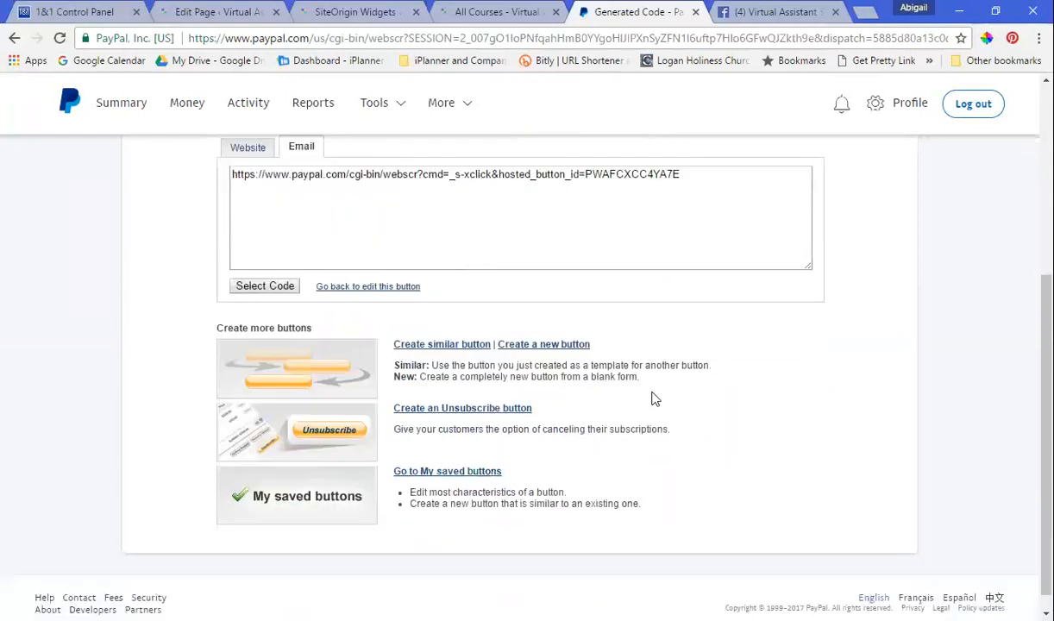
scroll(660, 384, "up", 1)
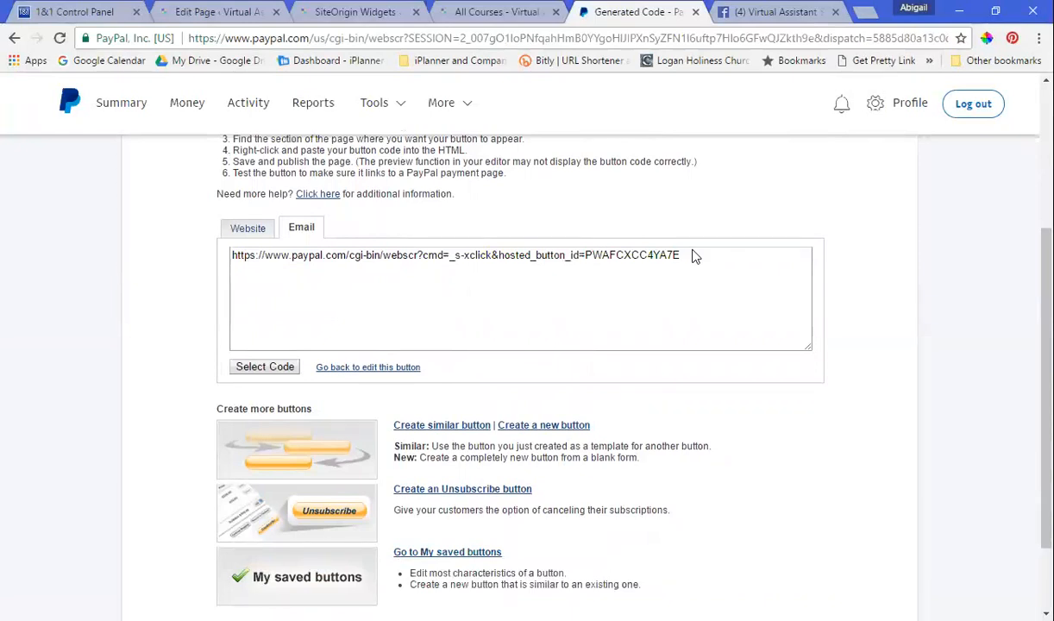
left_click_drag(682, 256, 231, 262)
key("ctrl+c")
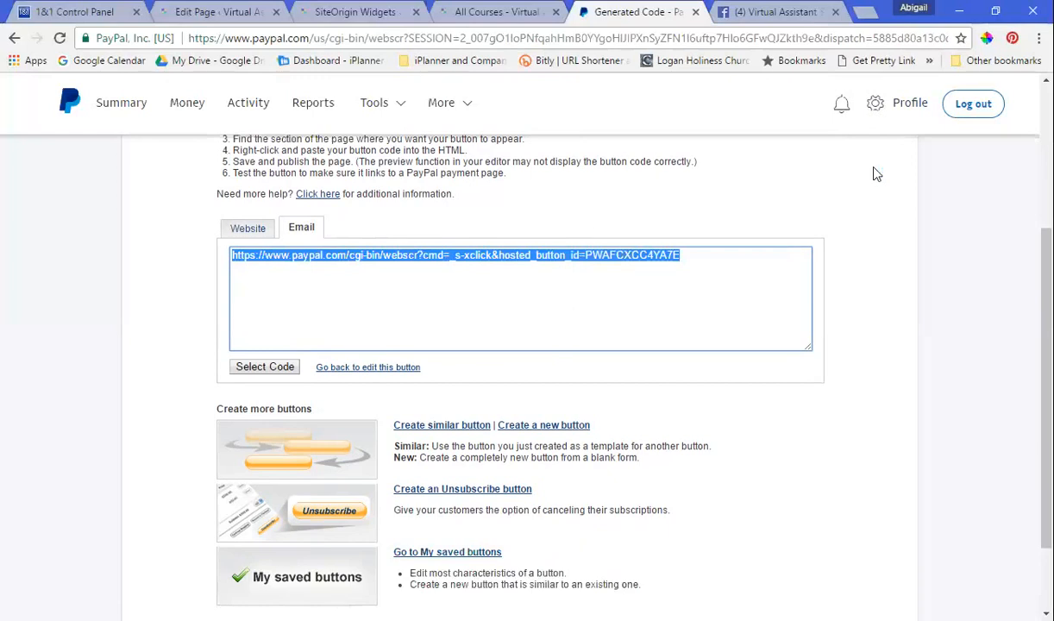
Step: Log out of PayPal and load the copied payment link in the same browser tab
left_click(966, 111)
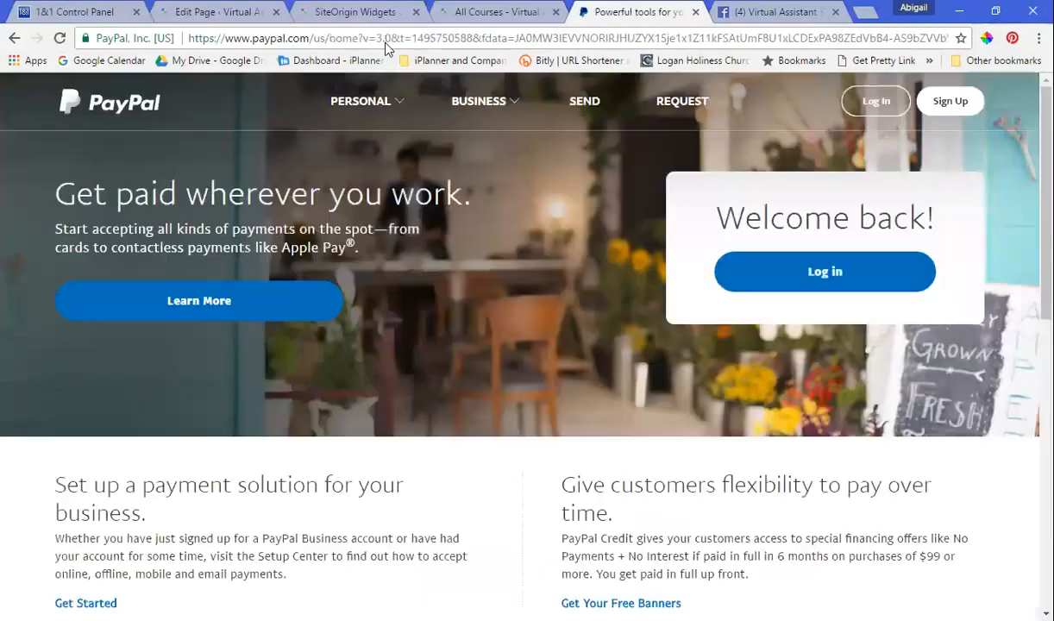
left_click(385, 38)
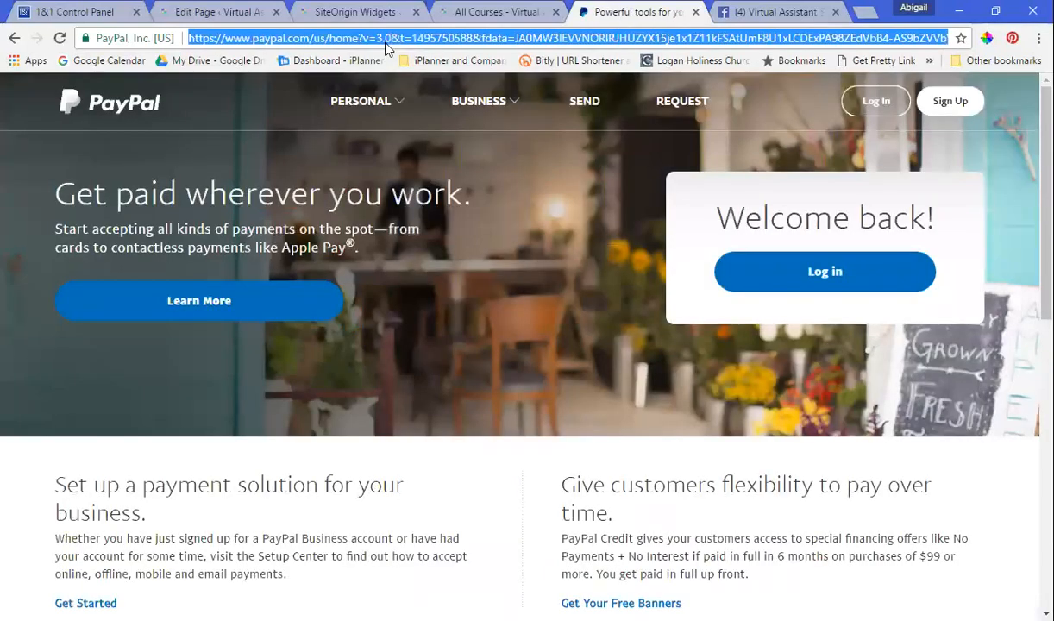
key("ctrl+v")
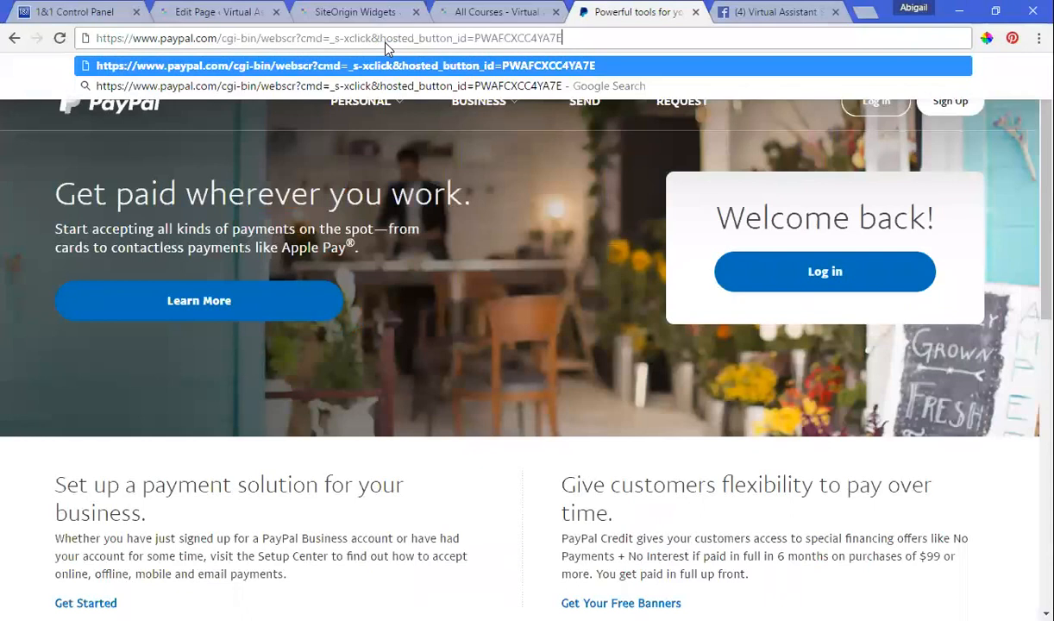
key("Return")
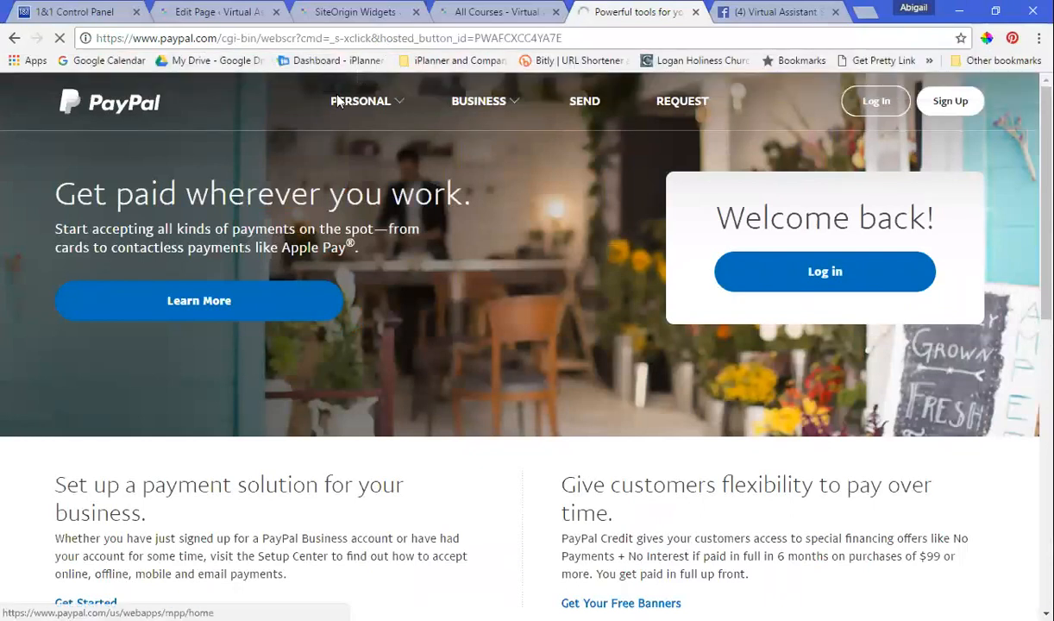